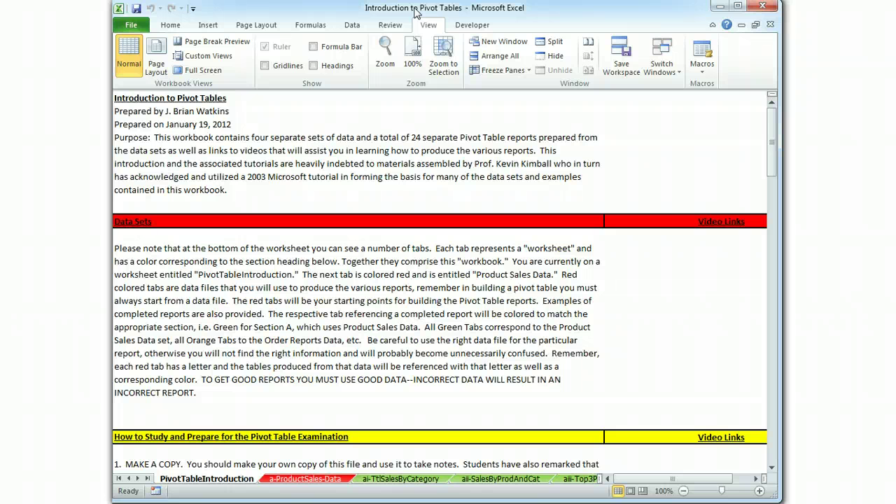
- Browse the a-ProductSales-Data, aii-TtlSalesByCategory, aii-SalesByProdAndCat and aiii-Top3ProductsBySales sheets
{"action": "left_click", "coordinate": [423, 13]}
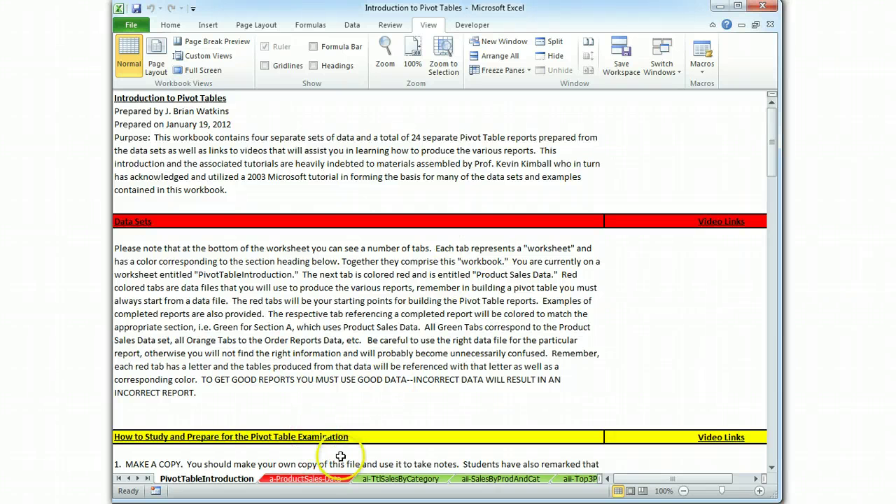
{"action": "left_click", "coordinate": [305, 479]}
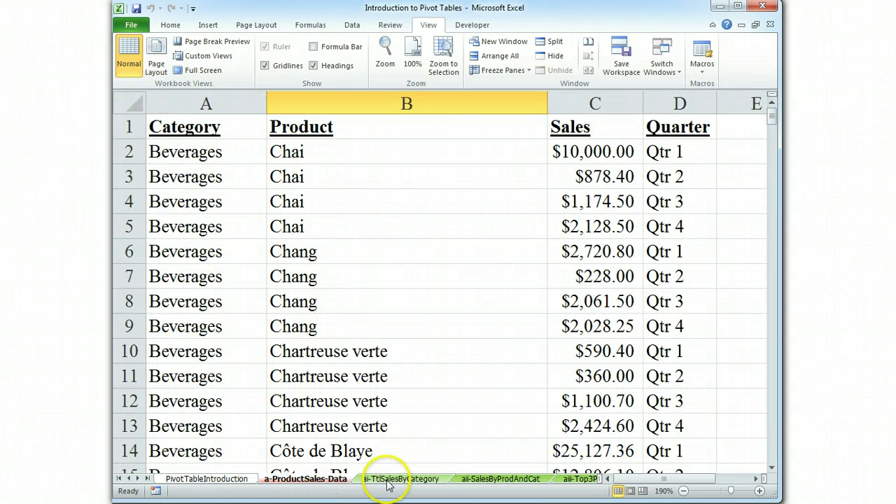
{"action": "left_click", "coordinate": [386, 479]}
{"action": "left_click", "coordinate": [467, 479]}
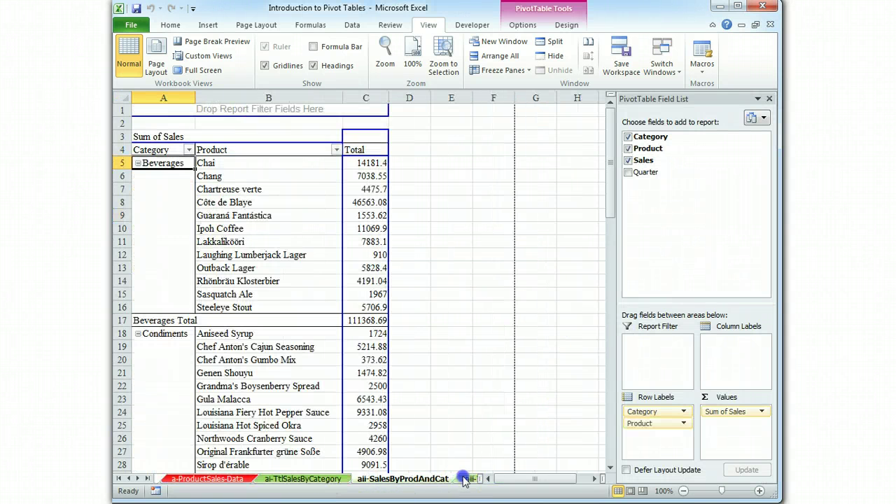
{"action": "left_click", "coordinate": [138, 478]}
{"action": "left_click", "coordinate": [381, 478]}
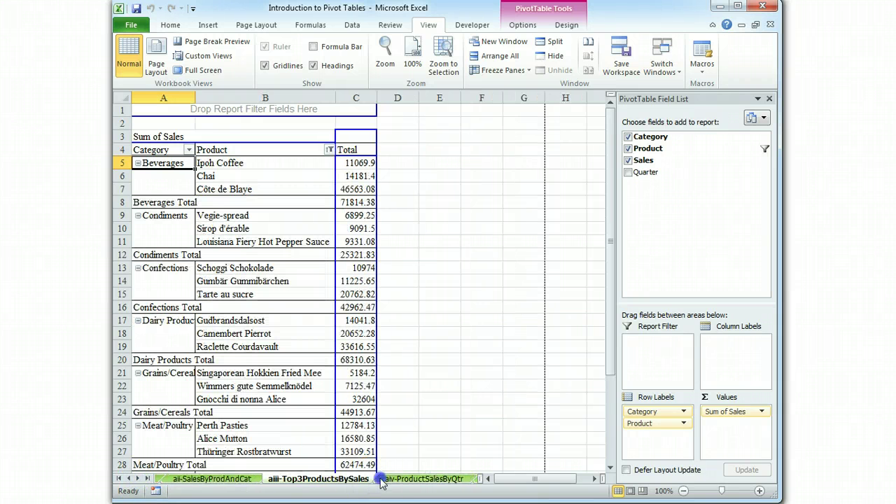
- View the avi, avii, b-OrderReports-Data and bi-DetailInfoOnASingleOrder sheets further along
{"action": "left_click", "coordinate": [138, 478]}
{"action": "left_click", "coordinate": [138, 478]}
{"action": "left_click", "coordinate": [138, 478]}
{"action": "left_click", "coordinate": [343, 482]}
{"action": "left_click", "coordinate": [429, 480]}
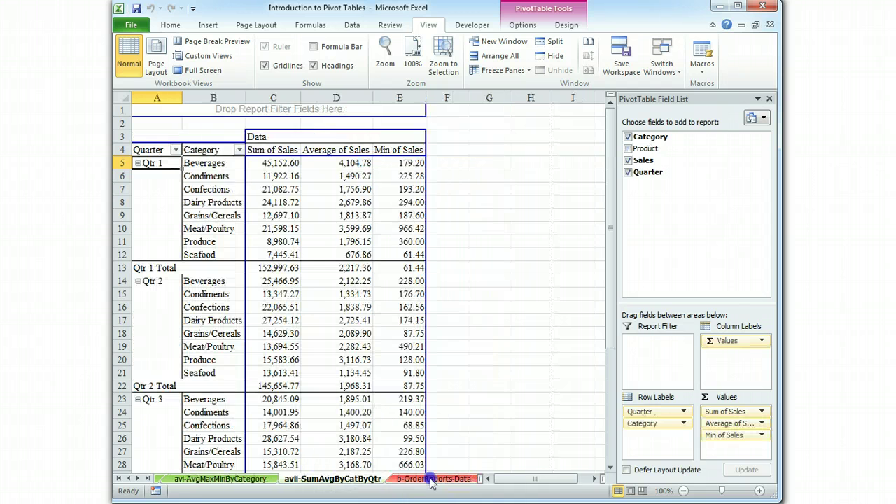
{"action": "left_click", "coordinate": [404, 480]}
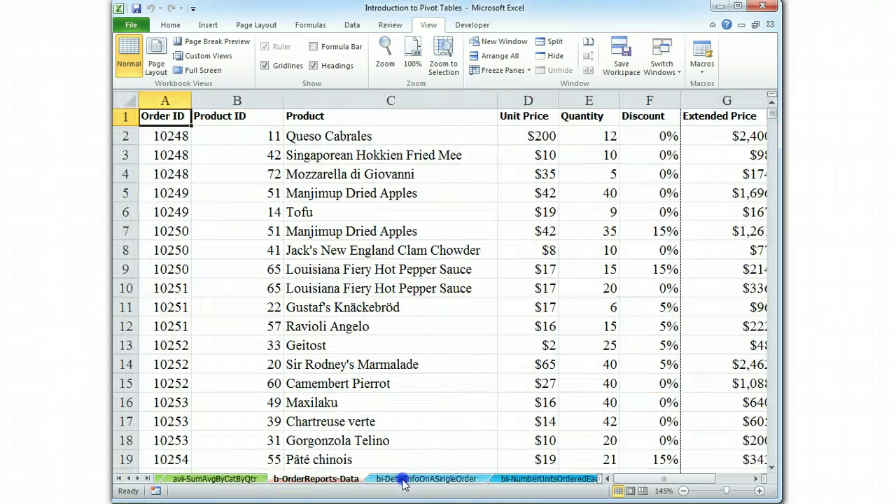
{"action": "left_click", "coordinate": [397, 480]}
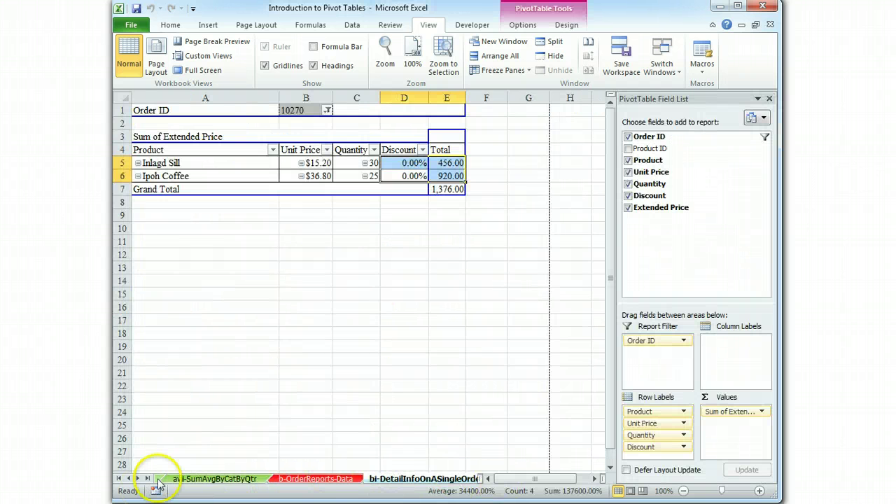
- Return to the PivotTableIntroduction sheet, then switch to a-ProductSales-Data
{"action": "left_click", "coordinate": [119, 479]}
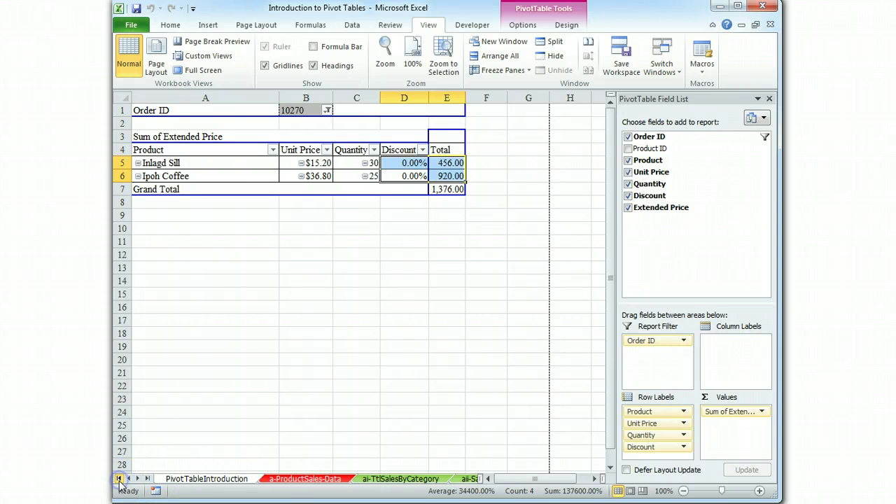
{"action": "left_click", "coordinate": [206, 479]}
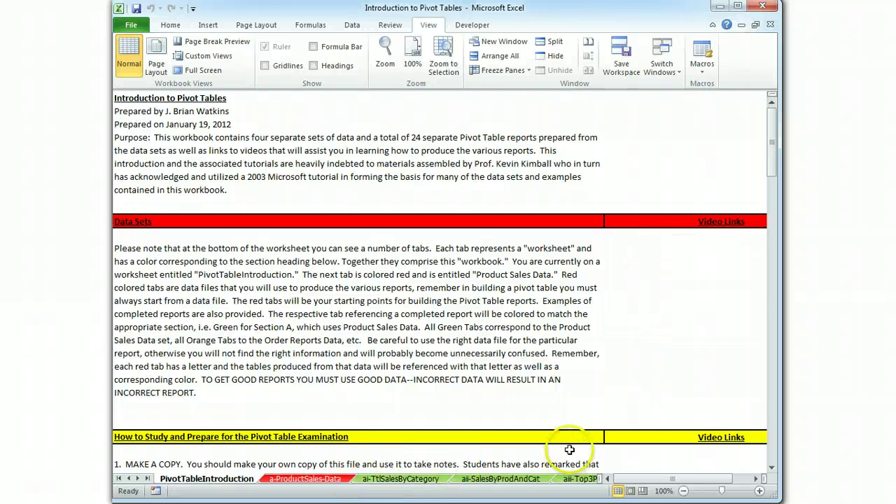
{"action": "left_click", "coordinate": [311, 480]}
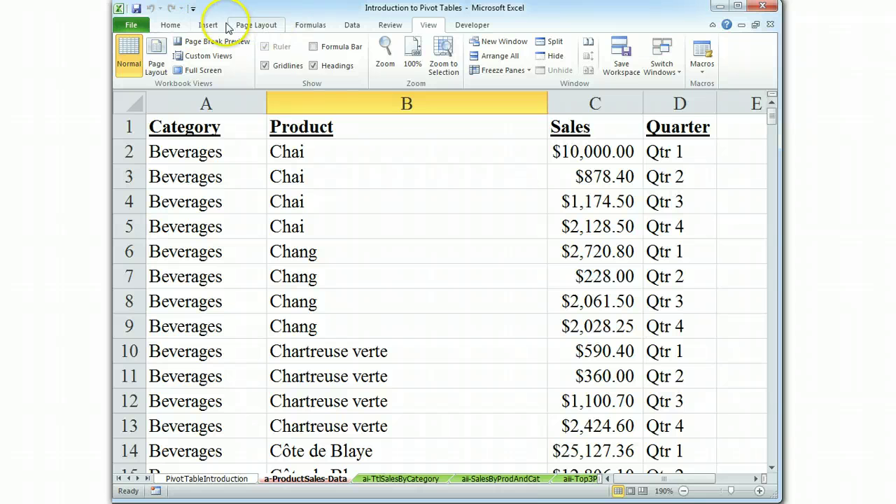
- Insert a blank pivot table on a new Sheet1, then bring up Sheet1's tab menu
{"action": "left_click", "coordinate": [207, 26]}
{"action": "left_click", "coordinate": [133, 56]}
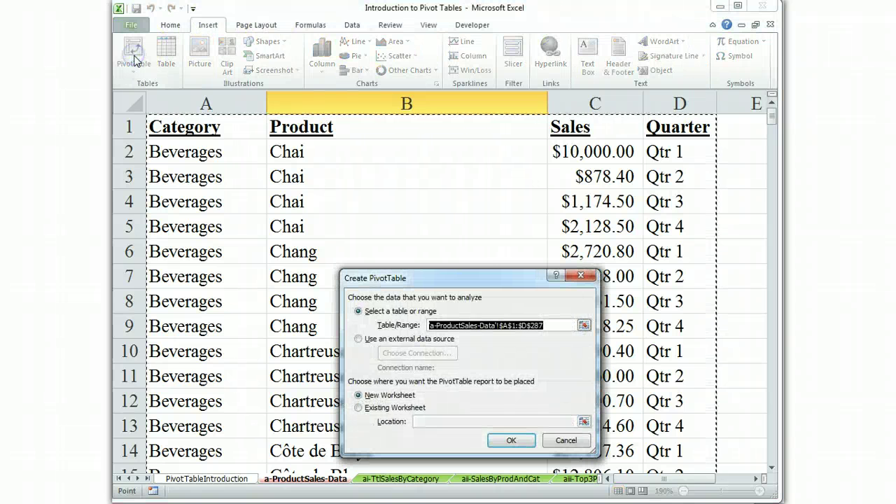
{"action": "left_click", "coordinate": [507, 431]}
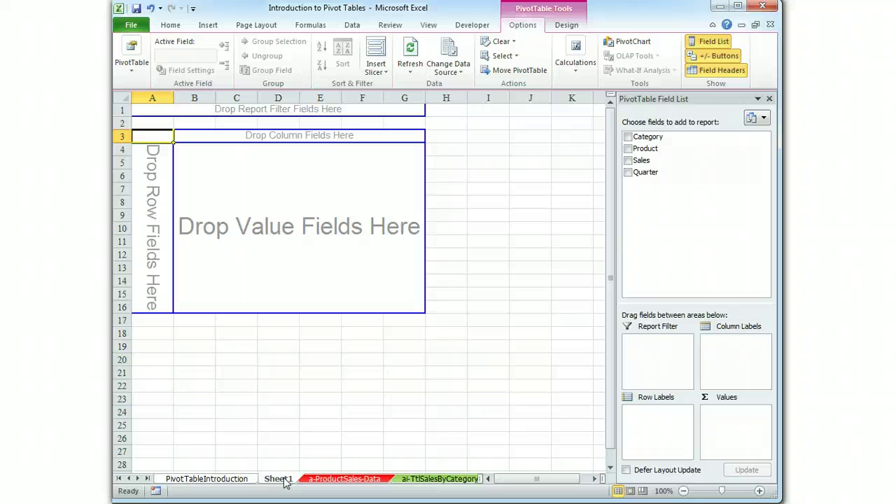
{"action": "right_click", "coordinate": [285, 479]}
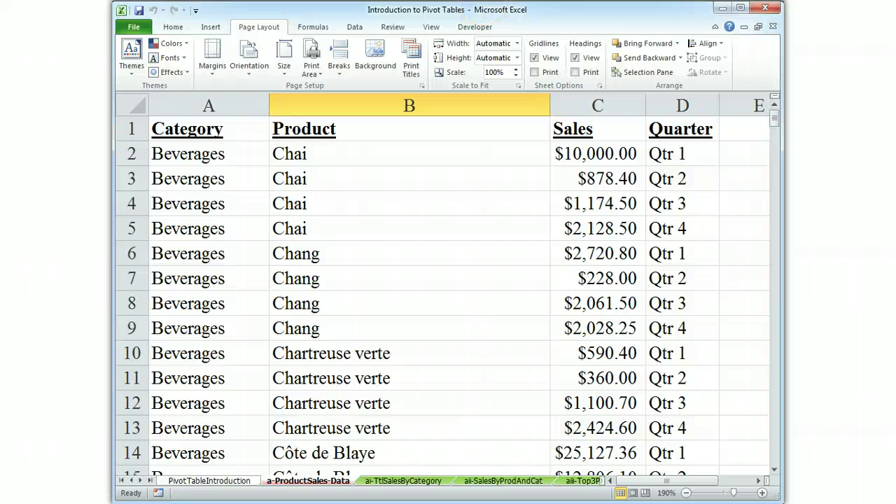
{"action": "left_click_drag", "start_coordinate": [483, 21], "coordinate": [483, 6]}
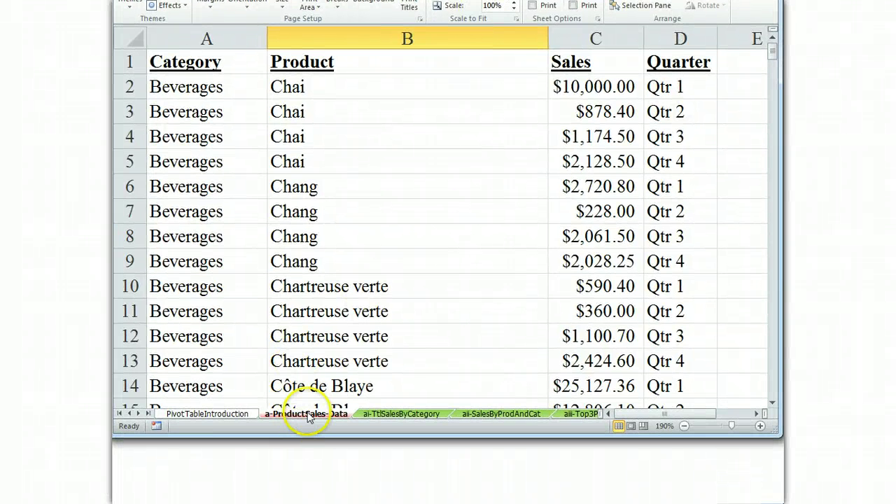
{"action": "right_click", "coordinate": [311, 415]}
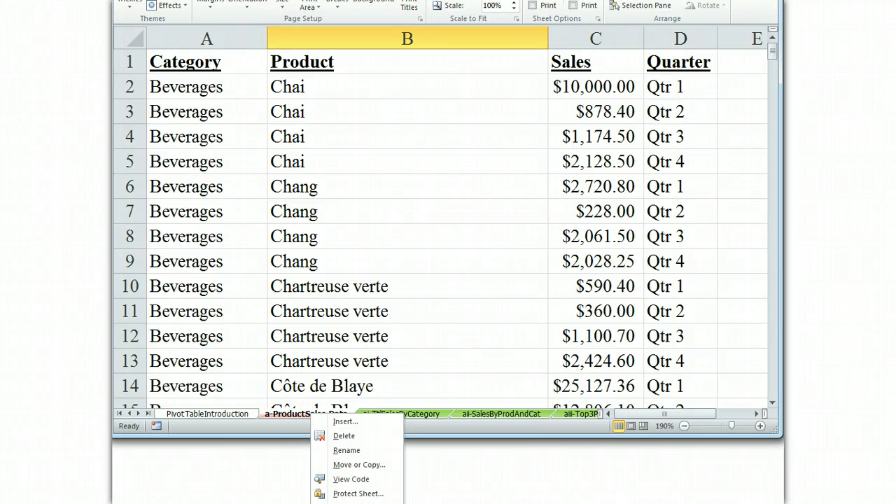
{"action": "key", "text": "Escape"}
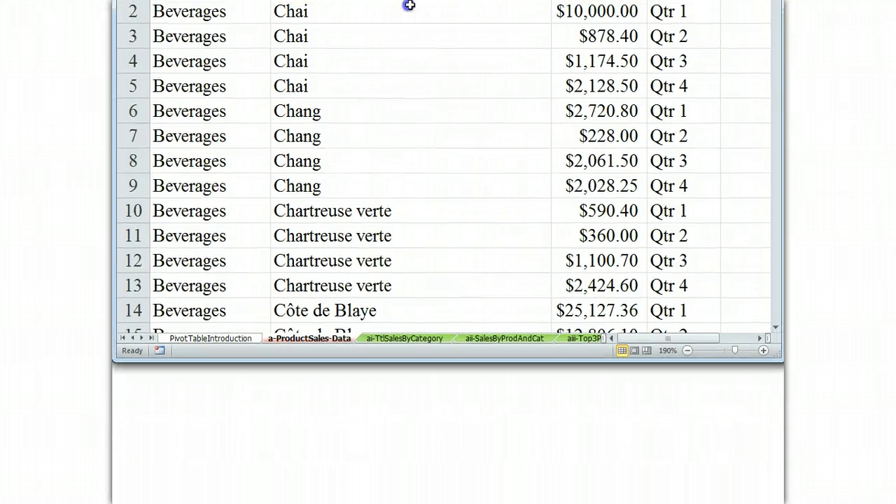
{"action": "left_click", "coordinate": [414, 236]}
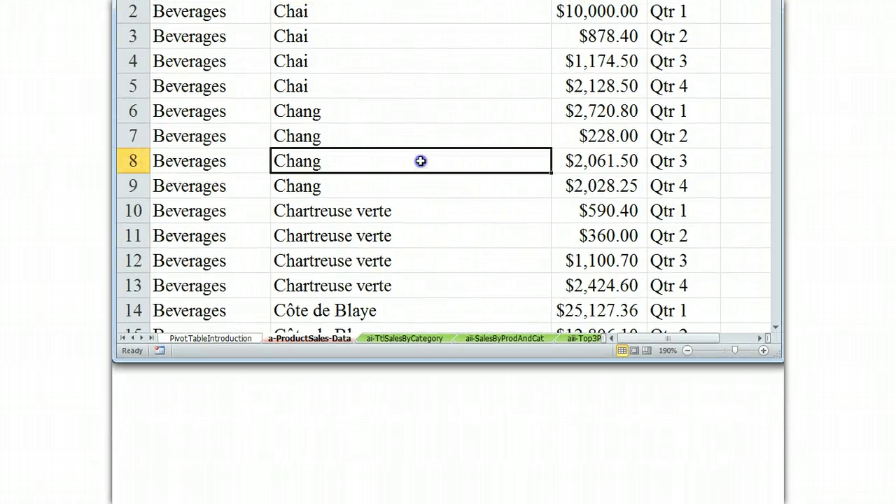
{"action": "right_click", "coordinate": [338, 340]}
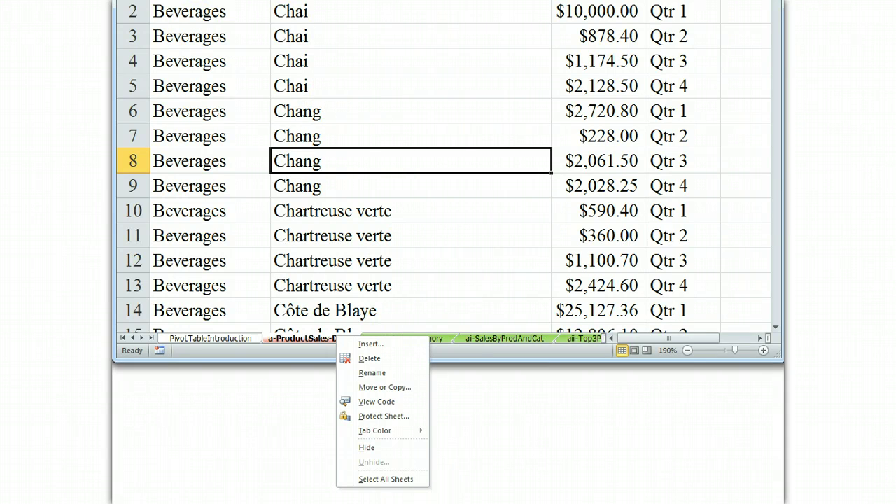
{"action": "key", "text": "Escape"}
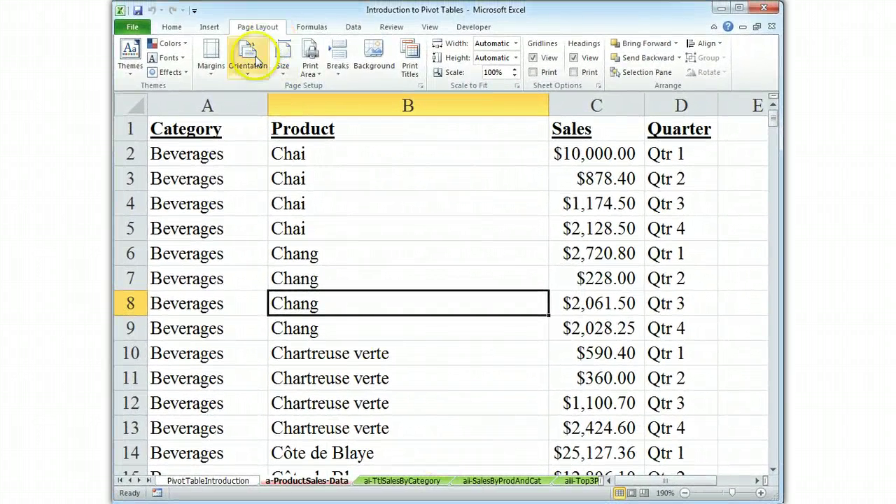
- Insert another blank pivot table from the sales data on a new Sheet2
{"action": "left_click", "coordinate": [210, 26]}
{"action": "left_click", "coordinate": [135, 53]}
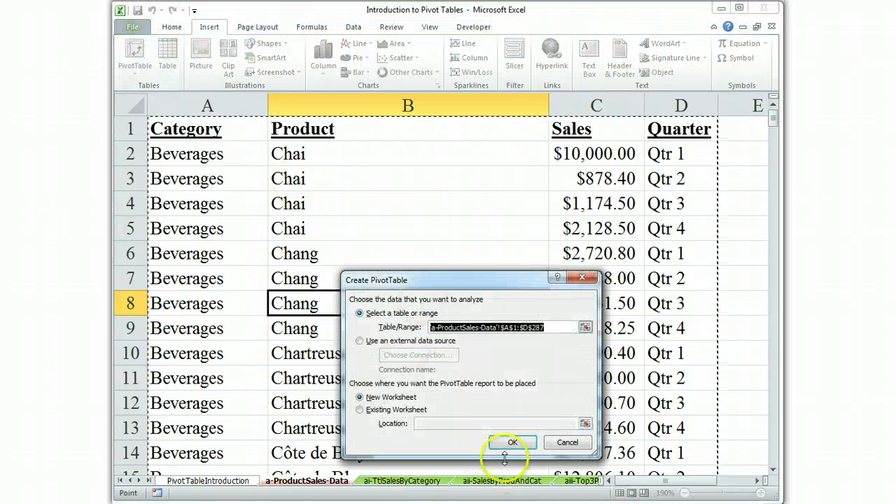
{"action": "left_click", "coordinate": [510, 442]}
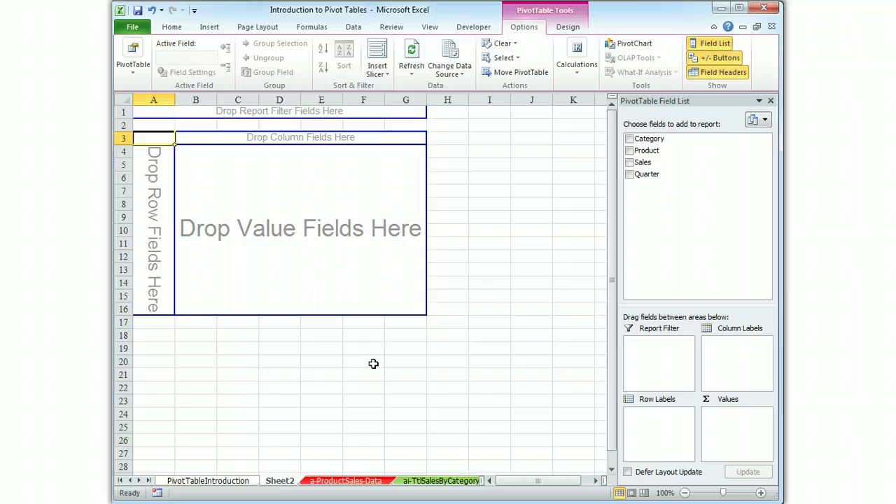
- Delete the Sheet2 worksheet, confirming the permanent deletion
{"action": "left_click", "coordinate": [293, 483]}
{"action": "right_click", "coordinate": [292, 486]}
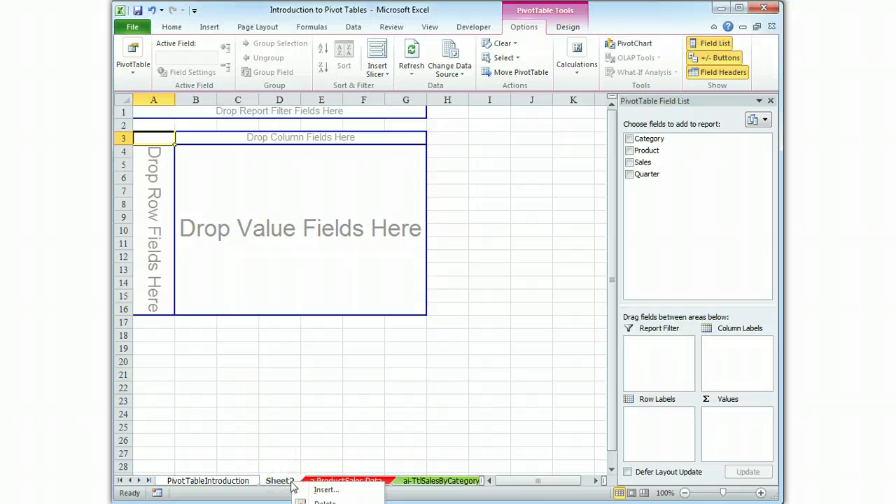
{"action": "left_click", "coordinate": [324, 502]}
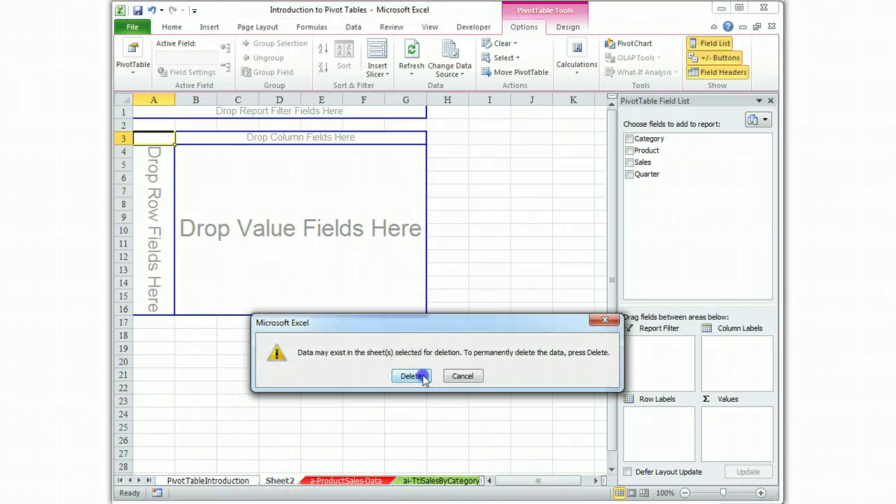
{"action": "left_click", "coordinate": [413, 375]}
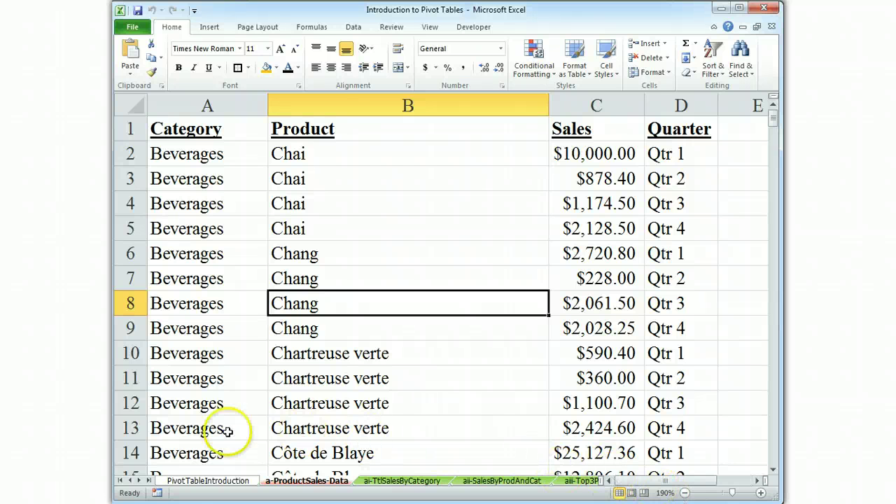
{"action": "left_click", "coordinate": [193, 480]}
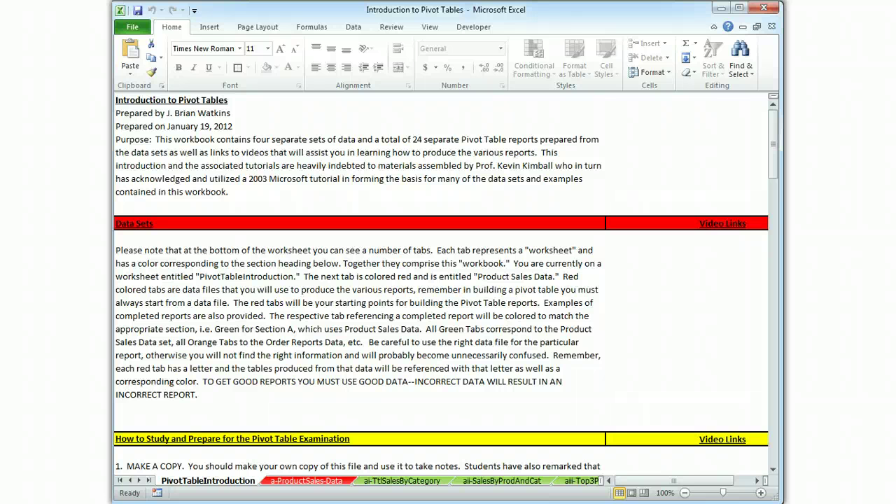
{"action": "left_click", "coordinate": [134, 27]}
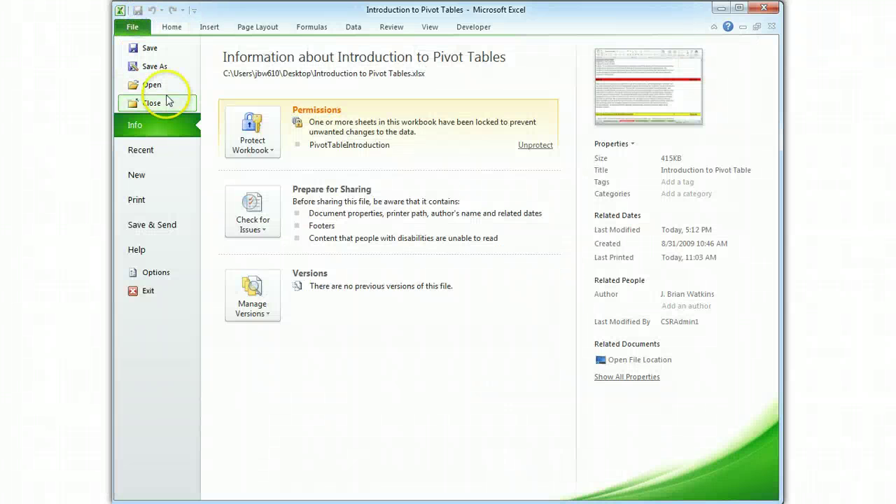
{"action": "left_click", "coordinate": [146, 200]}
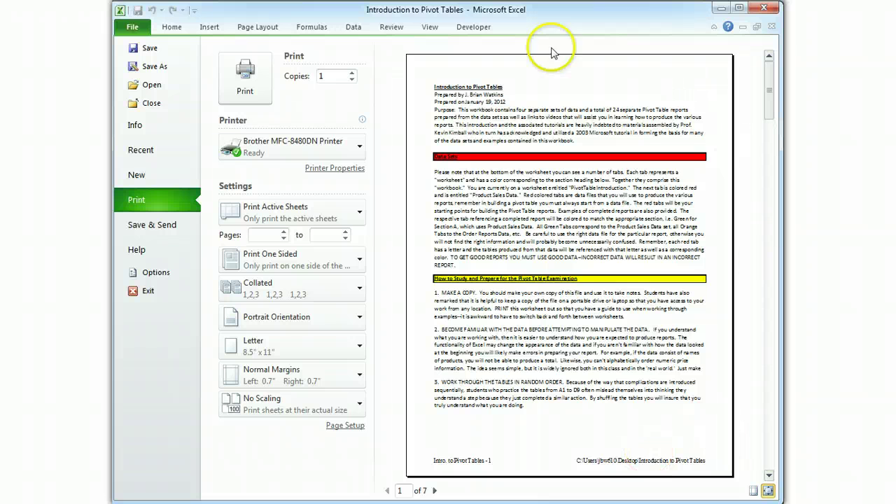
{"action": "left_click", "coordinate": [765, 114]}
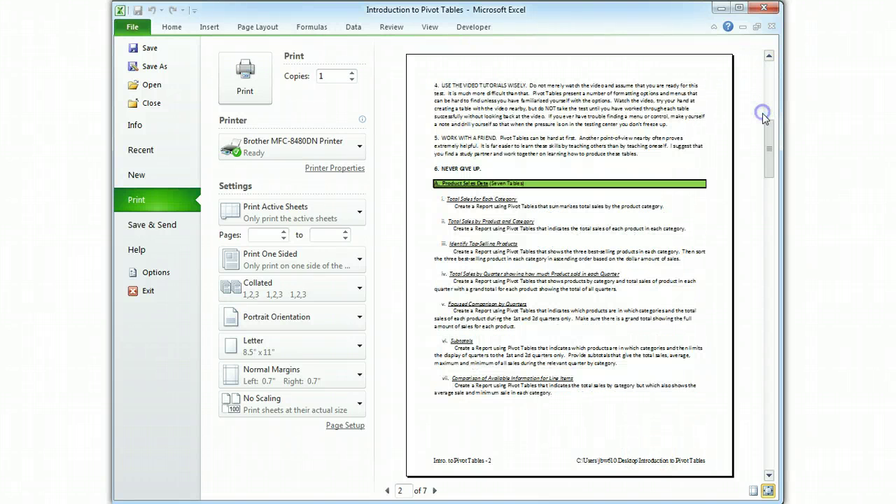
{"action": "left_click", "coordinate": [763, 187]}
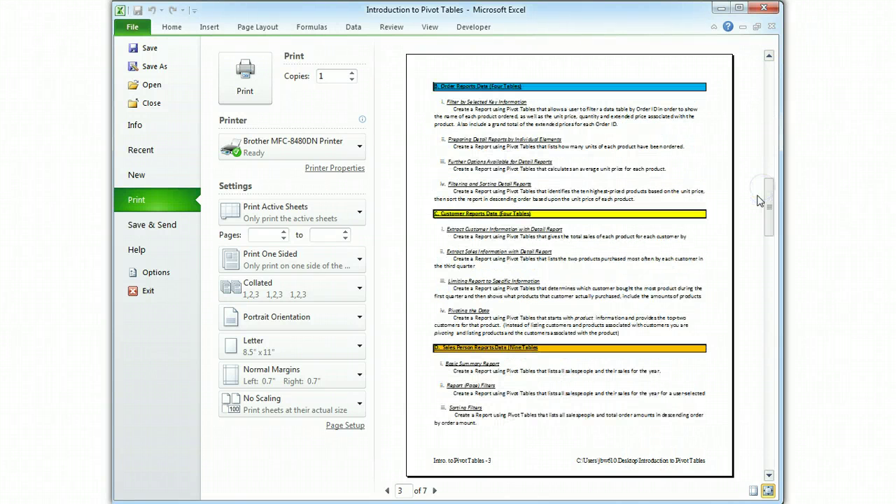
{"action": "left_click_drag", "start_coordinate": [765, 195], "coordinate": [765, 261]}
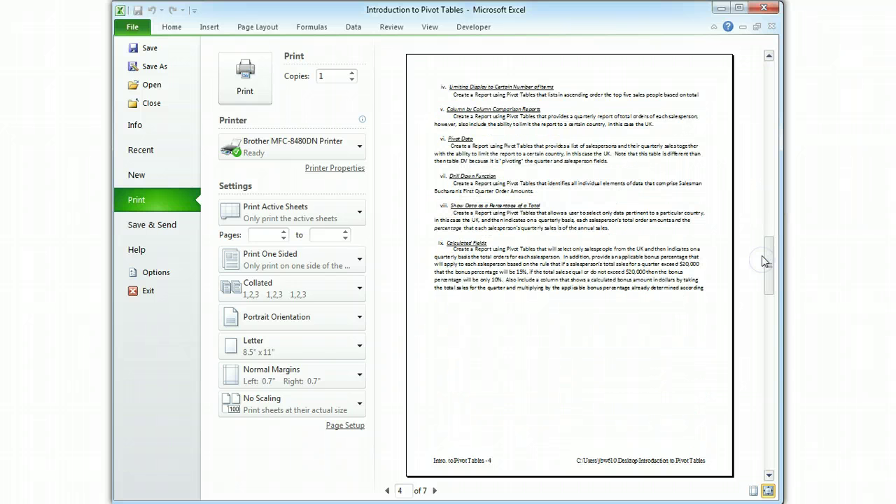
{"action": "left_click", "coordinate": [771, 81]}
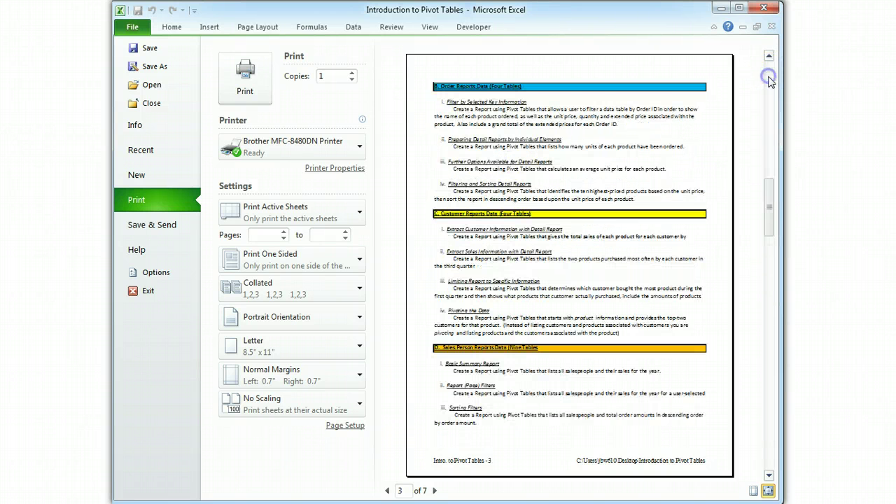
{"action": "left_click", "coordinate": [770, 80]}
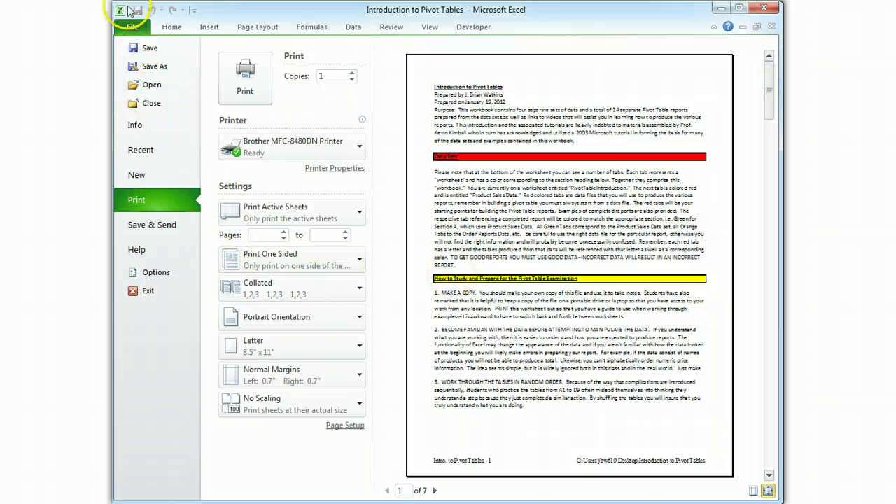
{"action": "left_click", "coordinate": [171, 30]}
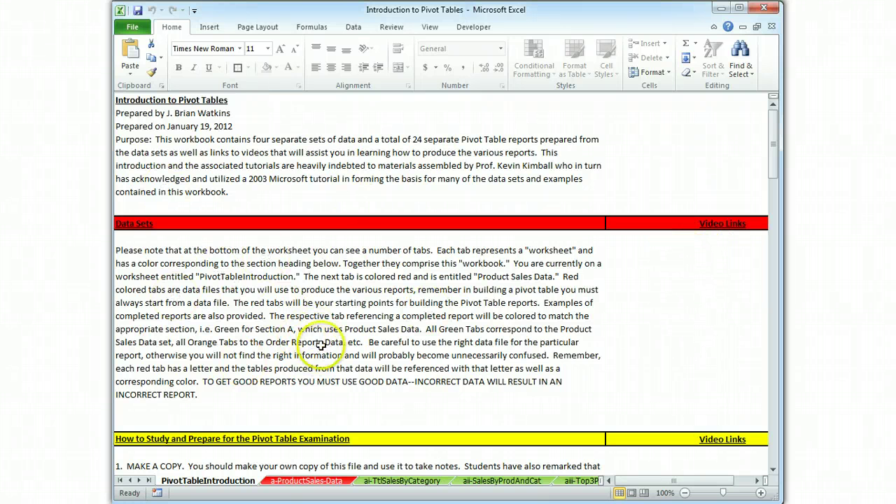
- Switch to a-ProductSales-Data and scroll from Beverages down to Seafood and back
{"action": "left_click", "coordinate": [313, 481]}
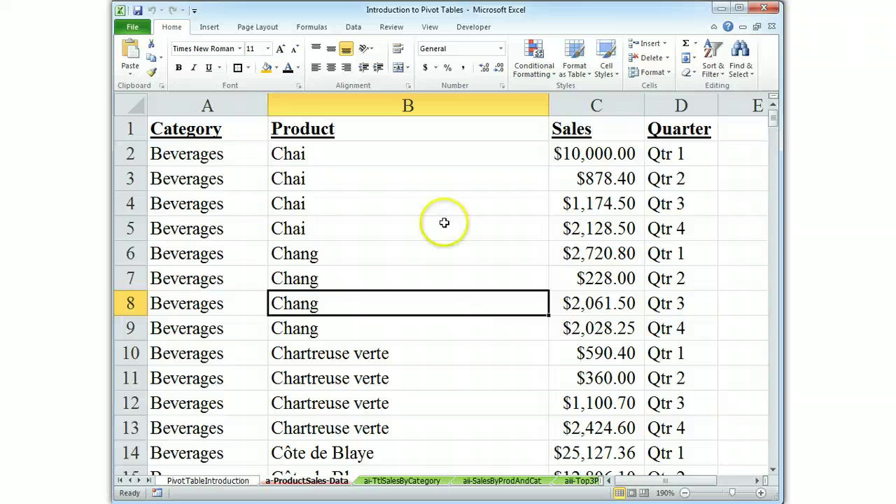
{"action": "left_click_drag", "start_coordinate": [773, 118], "coordinate": [765, 473]}
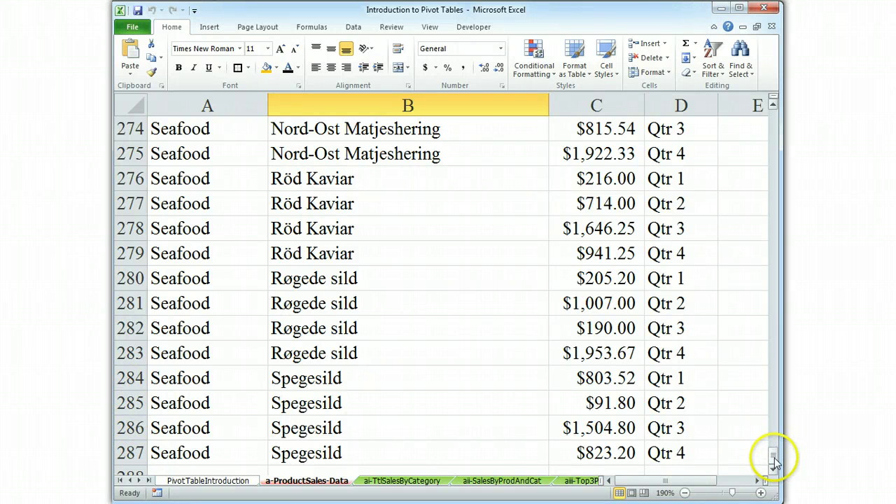
{"action": "left_click_drag", "start_coordinate": [774, 459], "coordinate": [770, 111]}
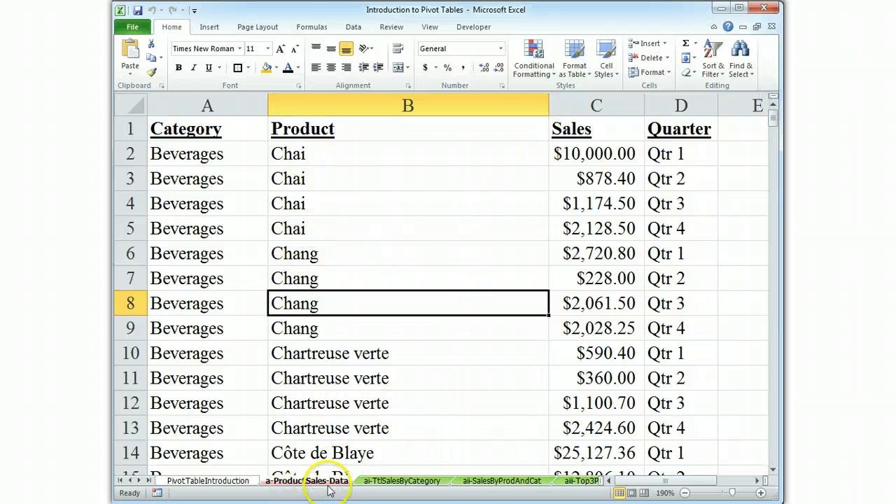
- Scroll the sheet tabs to the later sheet names and back to the first
{"action": "left_click", "coordinate": [140, 481]}
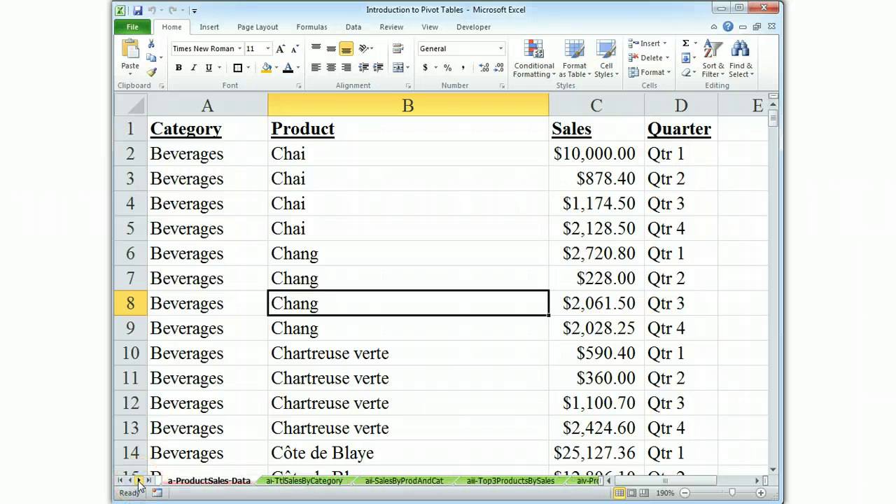
{"action": "left_click", "coordinate": [140, 481]}
{"action": "left_click", "coordinate": [140, 481]}
{"action": "left_click", "coordinate": [139, 481]}
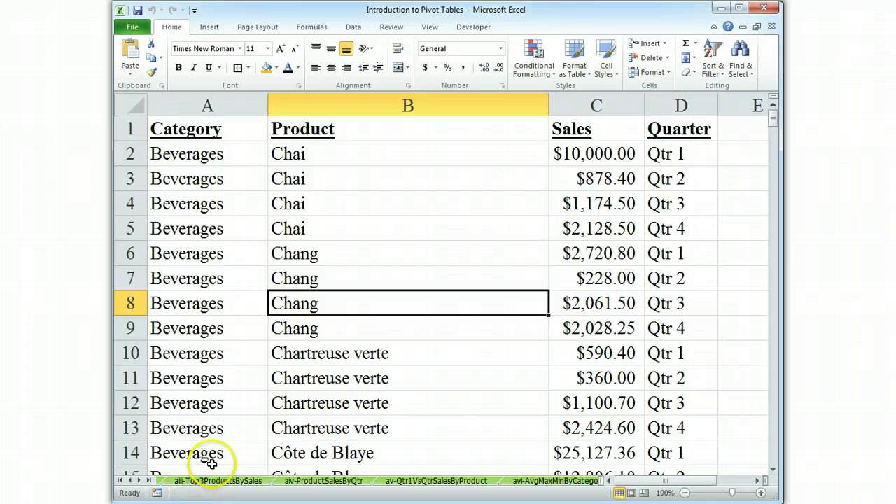
{"action": "left_click", "coordinate": [129, 481]}
{"action": "left_click", "coordinate": [121, 481]}
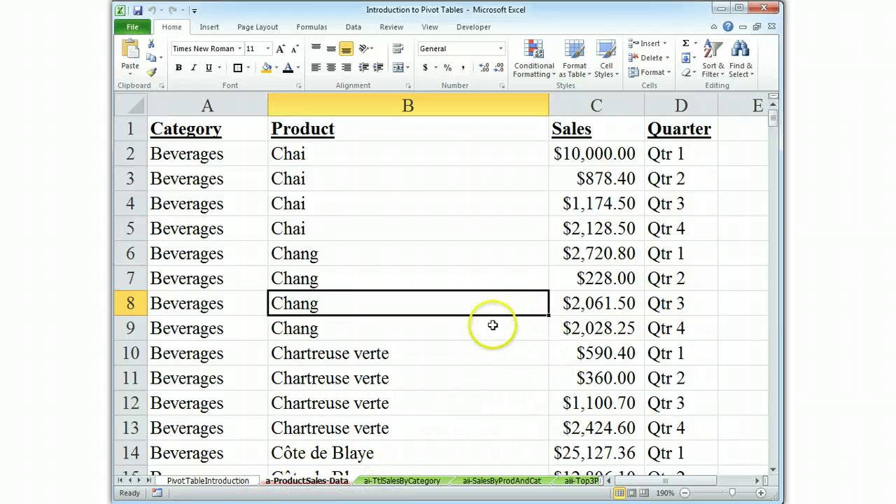
{"action": "left_click", "coordinate": [420, 481]}
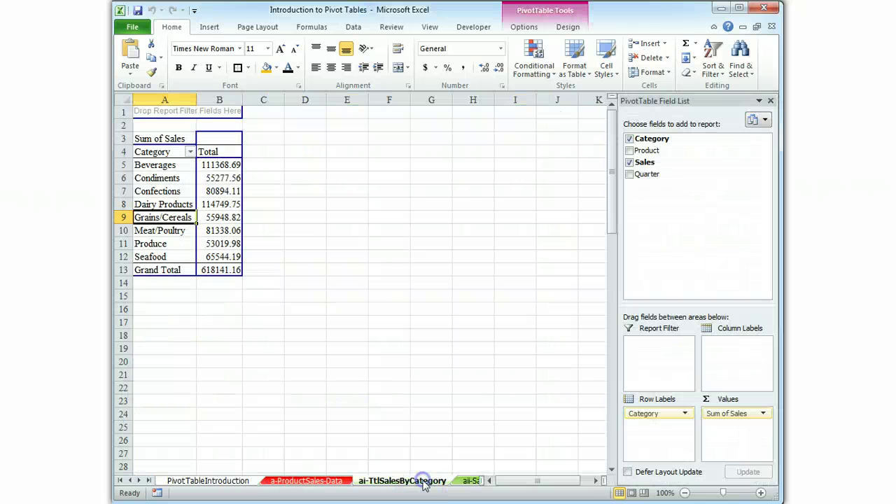
{"action": "left_click", "coordinate": [139, 481]}
{"action": "left_click", "coordinate": [404, 481]}
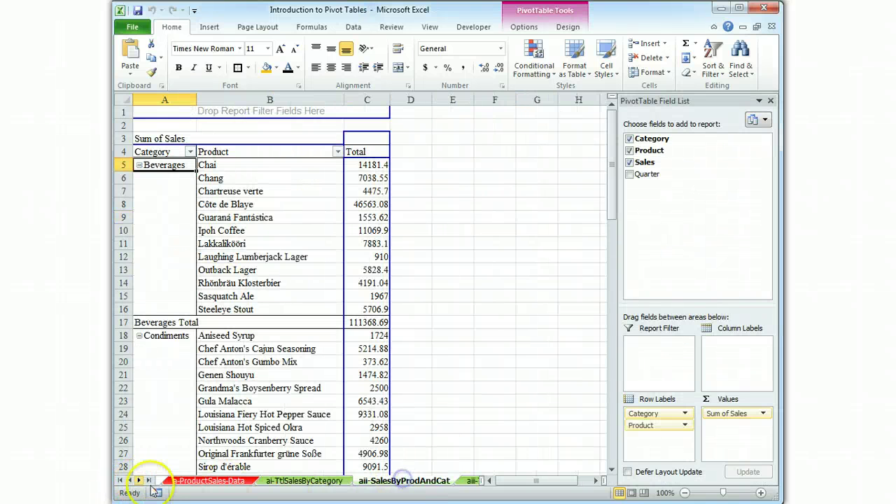
{"action": "left_click", "coordinate": [131, 481]}
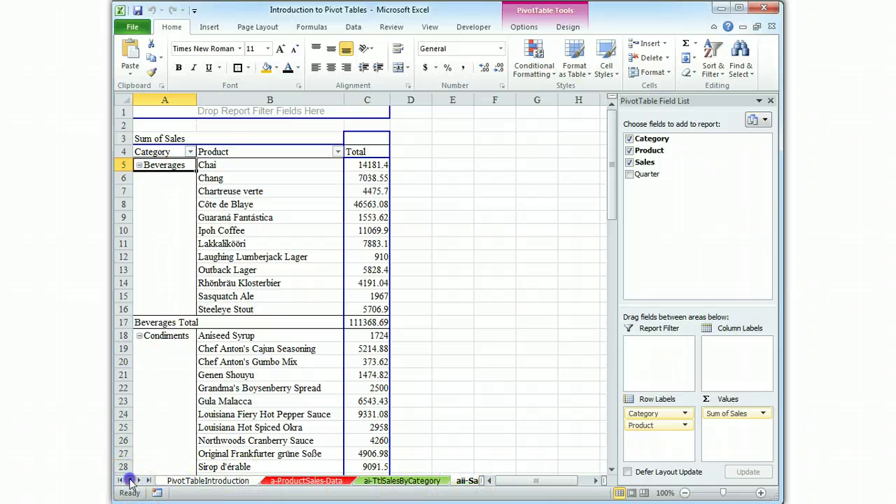
{"action": "left_click", "coordinate": [308, 481]}
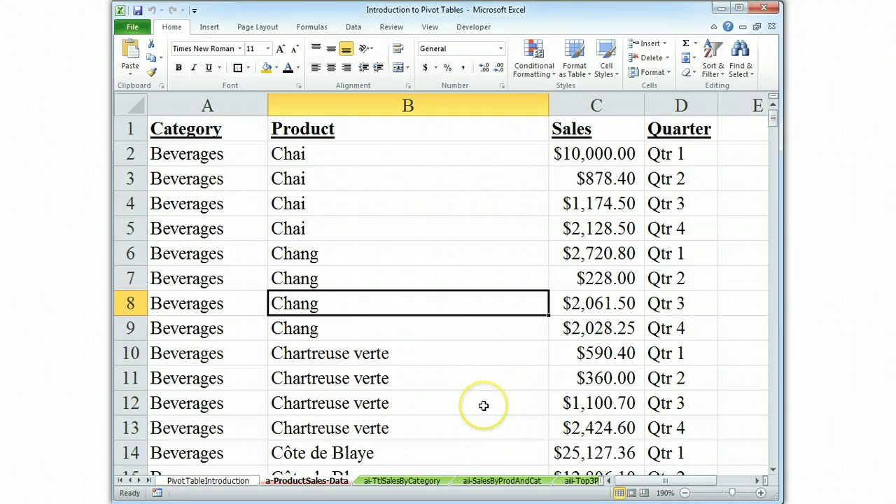
{"action": "left_click", "coordinate": [246, 483]}
{"action": "scroll", "coordinate": [271, 262], "scroll_direction": "down", "scroll_amount": 8}
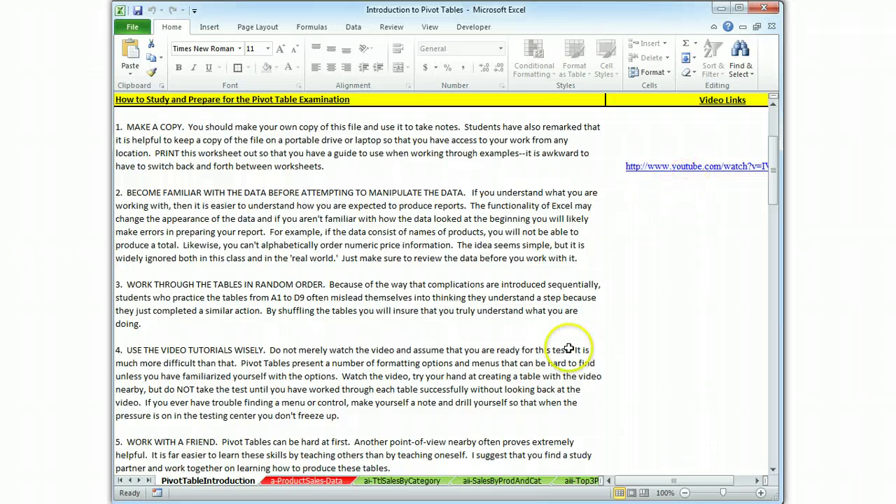
{"action": "left_click", "coordinate": [341, 482]}
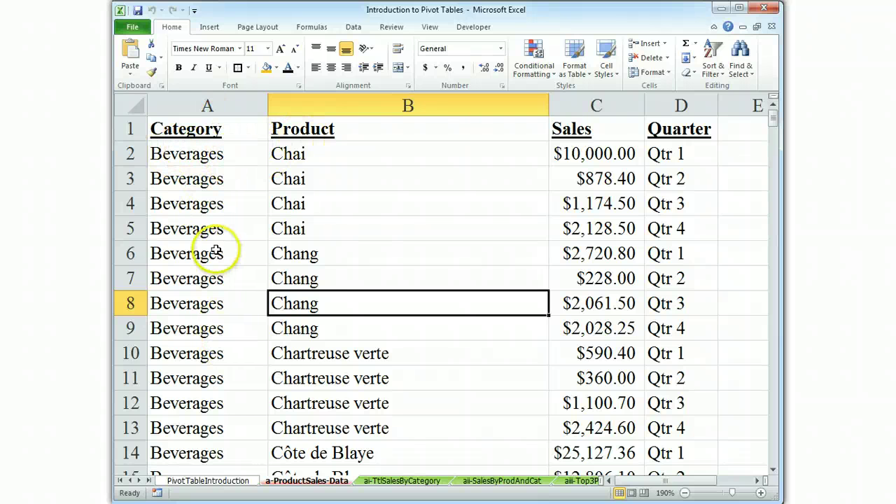
{"action": "scroll", "coordinate": [226, 250], "scroll_direction": "down", "scroll_amount": 11}
{"action": "left_click_drag", "start_coordinate": [772, 157], "coordinate": [773, 126]}
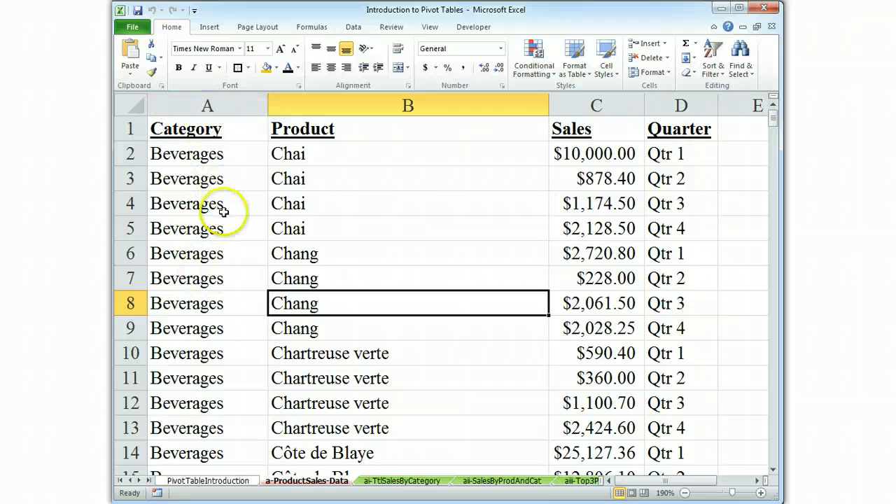
{"action": "scroll", "coordinate": [222, 212], "scroll_direction": "down", "scroll_amount": 15}
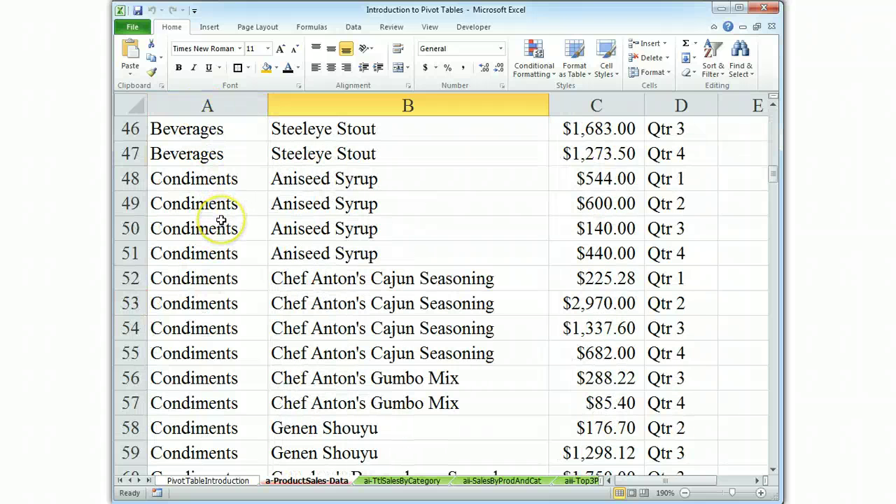
{"action": "scroll", "coordinate": [221, 221], "scroll_direction": "down", "scroll_amount": 3}
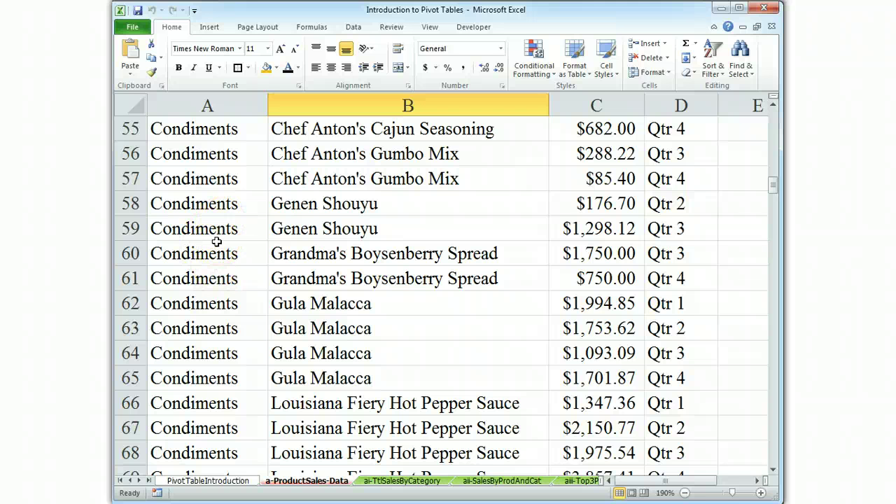
{"action": "scroll", "coordinate": [217, 242], "scroll_direction": "up", "scroll_amount": 17}
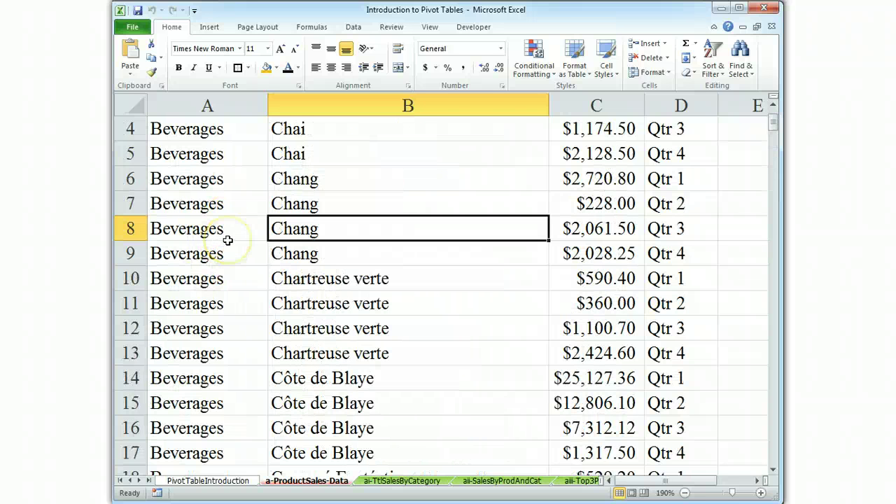
{"action": "scroll", "coordinate": [227, 240], "scroll_direction": "up", "scroll_amount": 1}
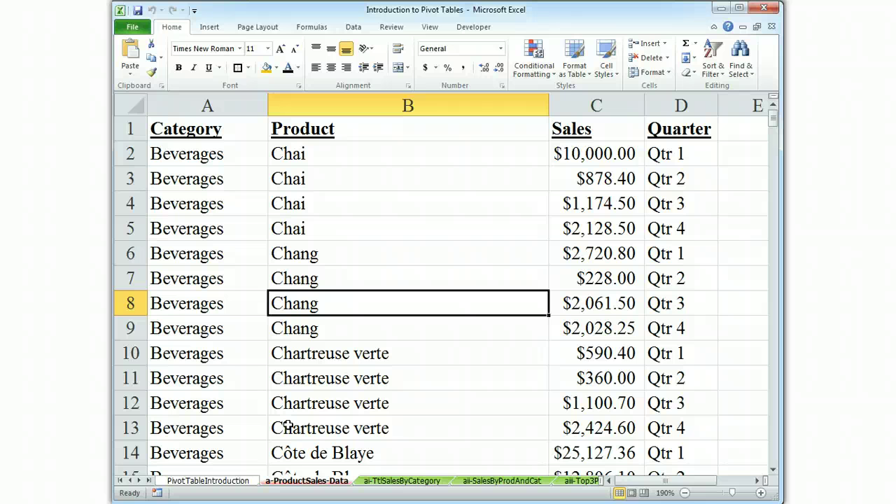
- Switch to b-OrderReports-Data and pan across its Product, Unit Price, Quantity, Discount and Extended Price columns
{"action": "left_click", "coordinate": [139, 481]}
{"action": "left_click", "coordinate": [140, 481]}
{"action": "left_click", "coordinate": [139, 481]}
{"action": "left_click", "coordinate": [139, 481]}
{"action": "left_click", "coordinate": [139, 480]}
{"action": "left_click", "coordinate": [139, 481]}
{"action": "left_click", "coordinate": [139, 480]}
{"action": "left_click", "coordinate": [139, 481]}
{"action": "left_click", "coordinate": [341, 482]}
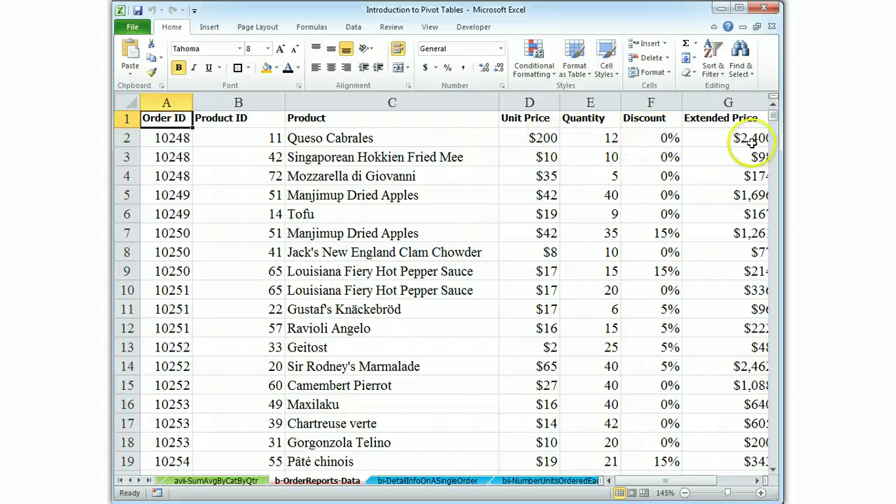
{"action": "mouse_move", "coordinate": [679, 482]}
{"action": "left_mouse_down"}
{"action": "mouse_move", "coordinate": [689, 483]}
{"action": "mouse_move", "coordinate": [674, 486]}
{"action": "left_mouse_up"}
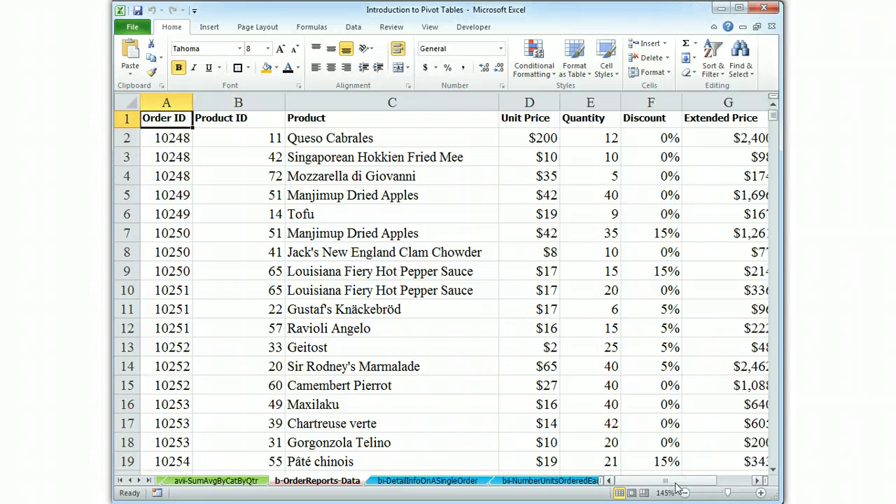
{"action": "left_click_drag", "start_coordinate": [676, 484], "coordinate": [717, 487]}
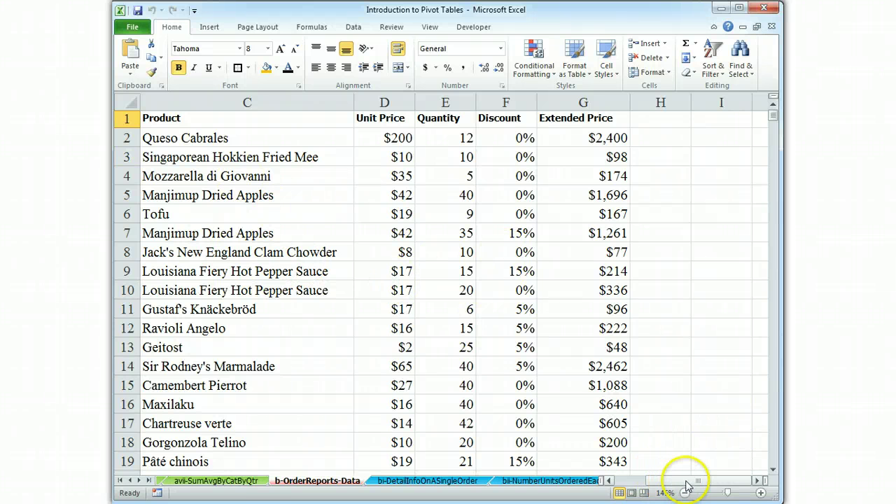
{"action": "mouse_move", "coordinate": [686, 480]}
{"action": "left_mouse_down"}
{"action": "mouse_move", "coordinate": [632, 480]}
{"action": "mouse_move", "coordinate": [715, 486]}
{"action": "mouse_move", "coordinate": [678, 483]}
{"action": "left_mouse_up"}
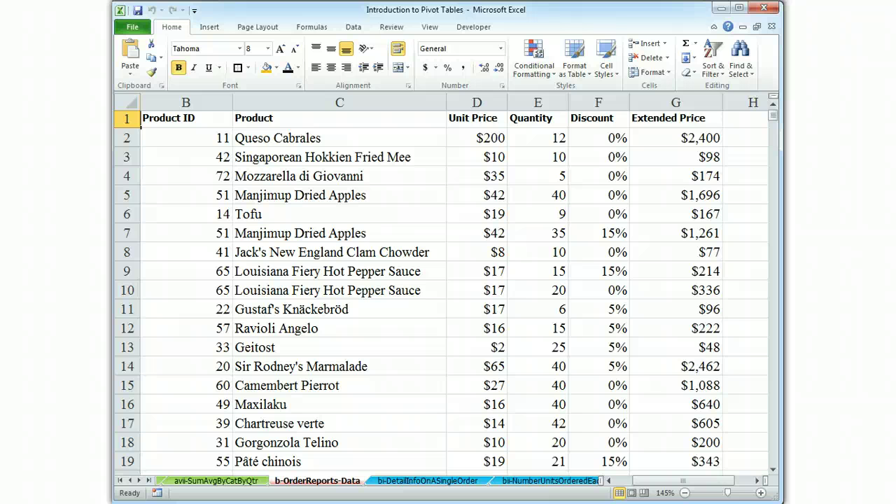
- Switch to c-CustomerReports-Data and scroll through its Qtr 1–Qtr 4 customer sales, returning to the top
{"action": "left_click", "coordinate": [137, 481]}
{"action": "left_click", "coordinate": [138, 480]}
{"action": "left_click", "coordinate": [138, 480]}
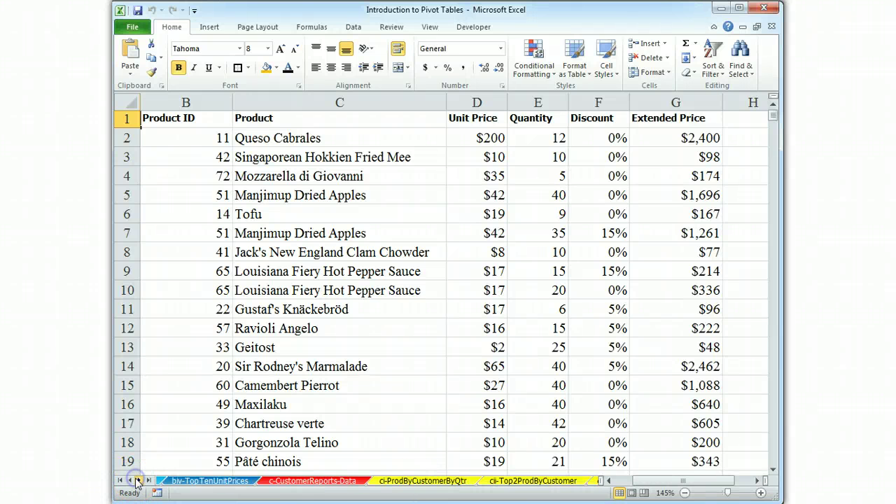
{"action": "left_click", "coordinate": [302, 480]}
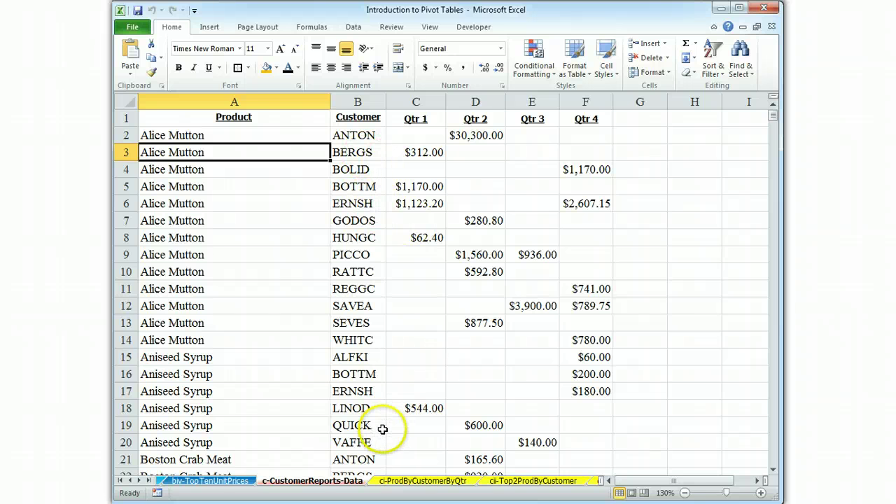
{"action": "scroll", "coordinate": [350, 406], "scroll_direction": "down", "scroll_amount": 13}
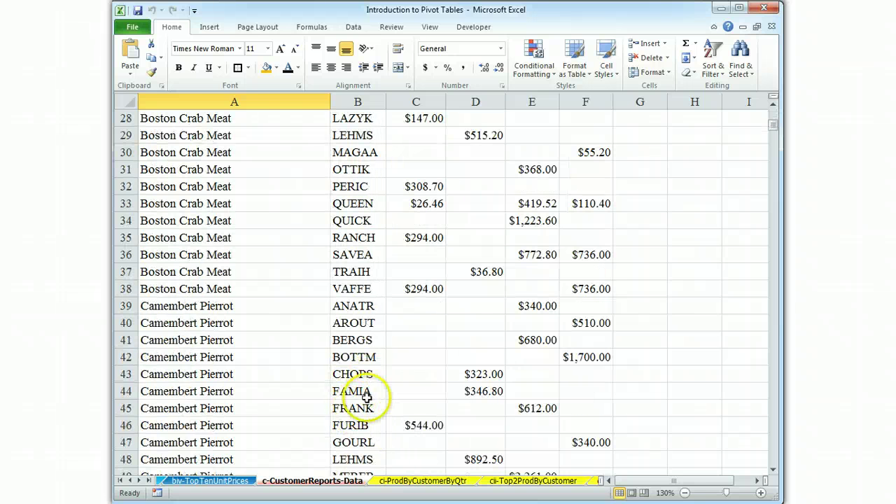
{"action": "scroll", "coordinate": [366, 398], "scroll_direction": "down", "scroll_amount": 4}
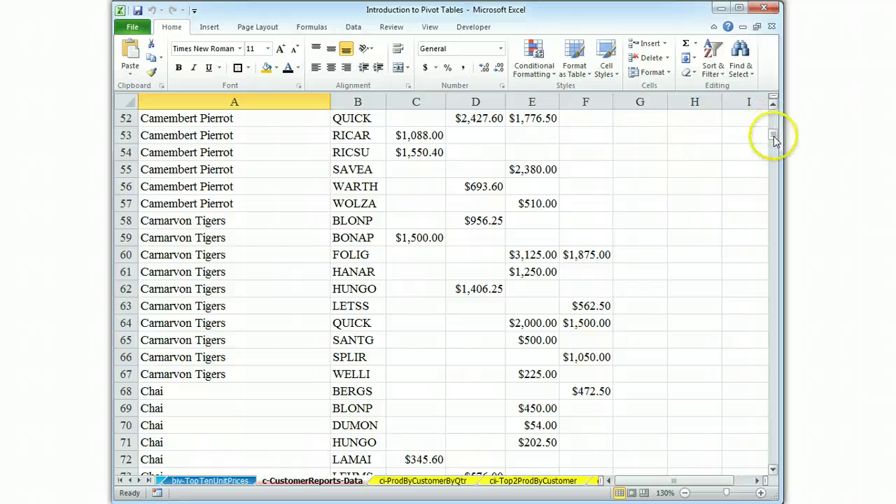
{"action": "left_click_drag", "start_coordinate": [775, 137], "coordinate": [775, 121]}
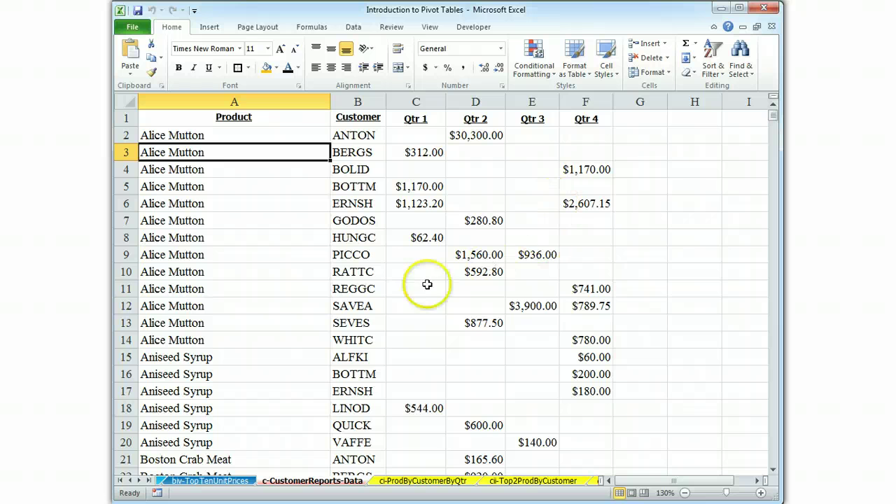
- Switch to d-SalesPersonReports-Data, review its order rows, then scroll the tabs back to the first
{"action": "left_click", "coordinate": [140, 479]}
{"action": "left_click", "coordinate": [140, 480]}
{"action": "left_click", "coordinate": [423, 486]}
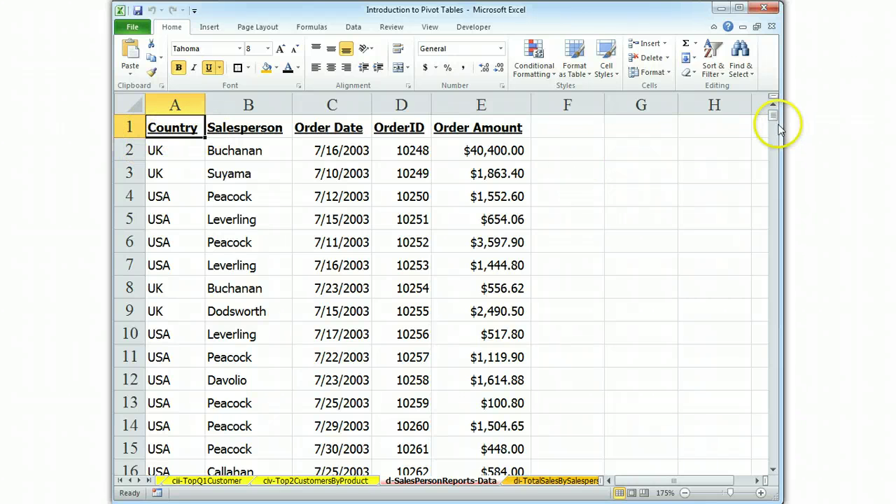
{"action": "mouse_move", "coordinate": [775, 119]}
{"action": "left_mouse_down"}
{"action": "mouse_move", "coordinate": [779, 196]}
{"action": "mouse_move", "coordinate": [775, 118]}
{"action": "left_mouse_up"}
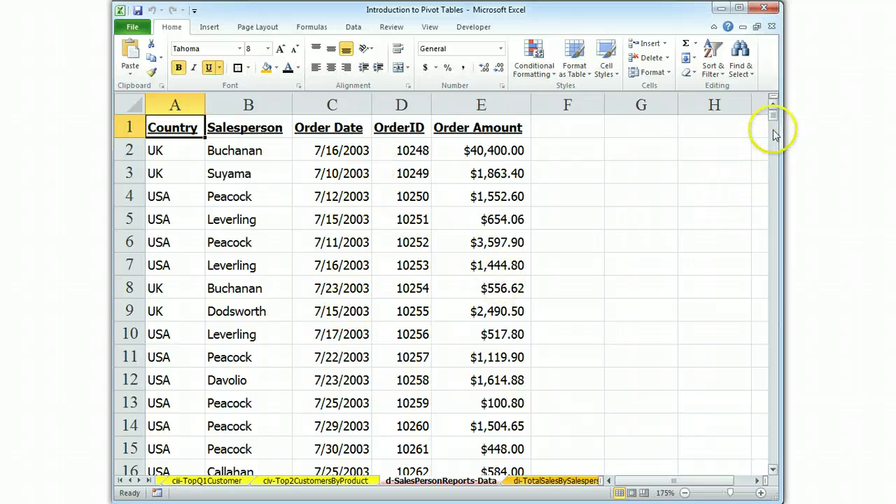
{"action": "mouse_move", "coordinate": [774, 118]}
{"action": "left_mouse_down"}
{"action": "mouse_move", "coordinate": [770, 187]}
{"action": "mouse_move", "coordinate": [771, 110]}
{"action": "left_mouse_up"}
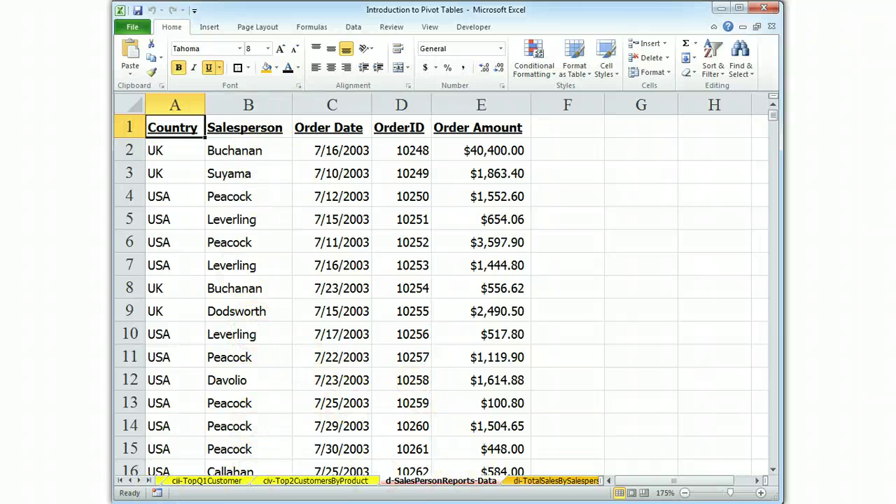
{"action": "left_click", "coordinate": [121, 481]}
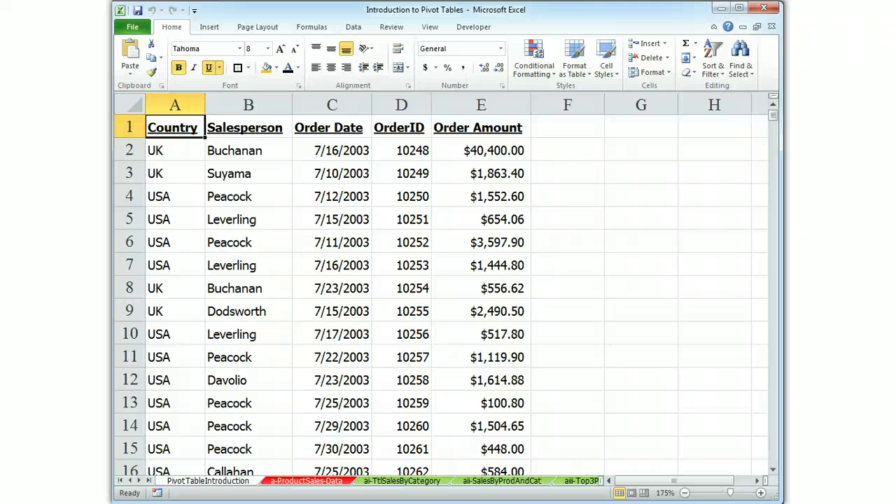
- Switch to the PivotTableIntroduction sheet showing the study and exam tips
{"action": "left_click", "coordinate": [200, 480]}
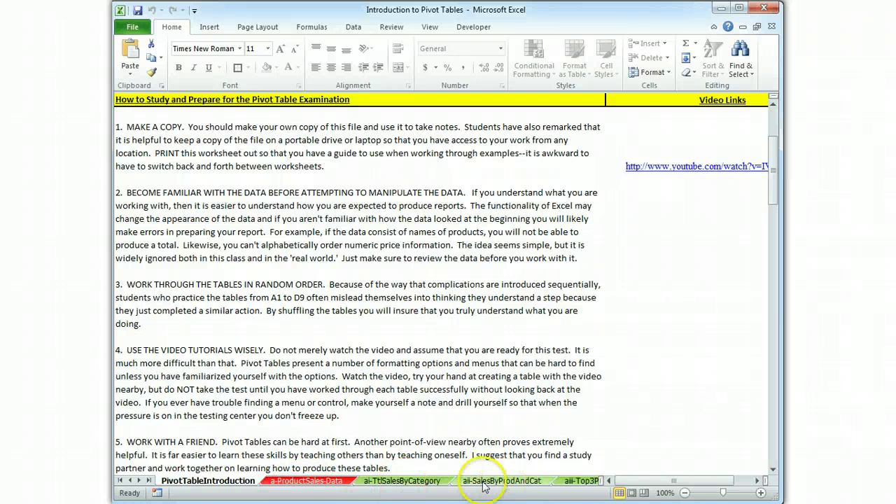
{"action": "left_click_drag", "start_coordinate": [771, 140], "coordinate": [775, 202]}
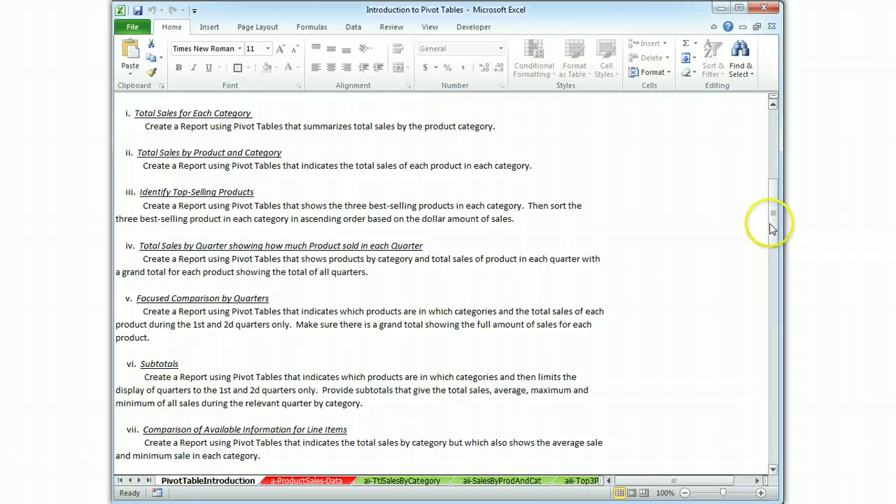
{"action": "left_click_drag", "start_coordinate": [770, 227], "coordinate": [782, 429]}
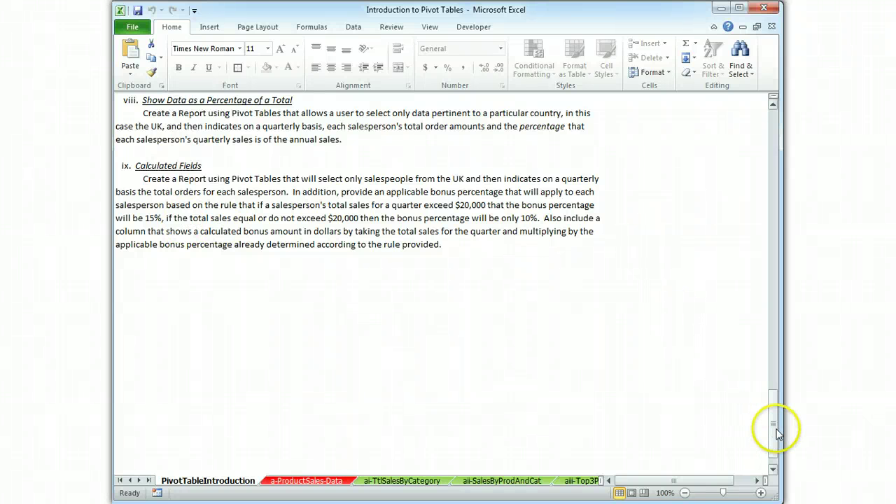
- Scroll down the PivotTableIntroduction sheet to the six numbered study tips
{"action": "left_click_drag", "start_coordinate": [774, 433], "coordinate": [773, 203]}
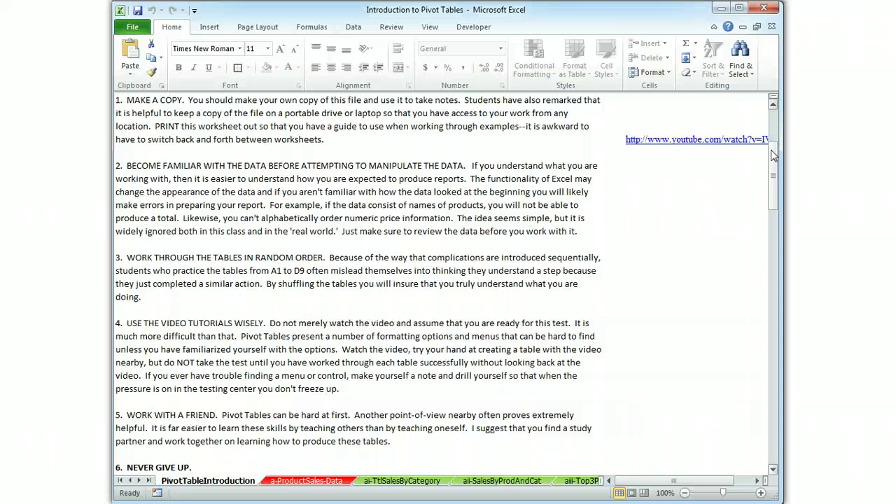
{"action": "left_click_drag", "start_coordinate": [773, 155], "coordinate": [773, 112]}
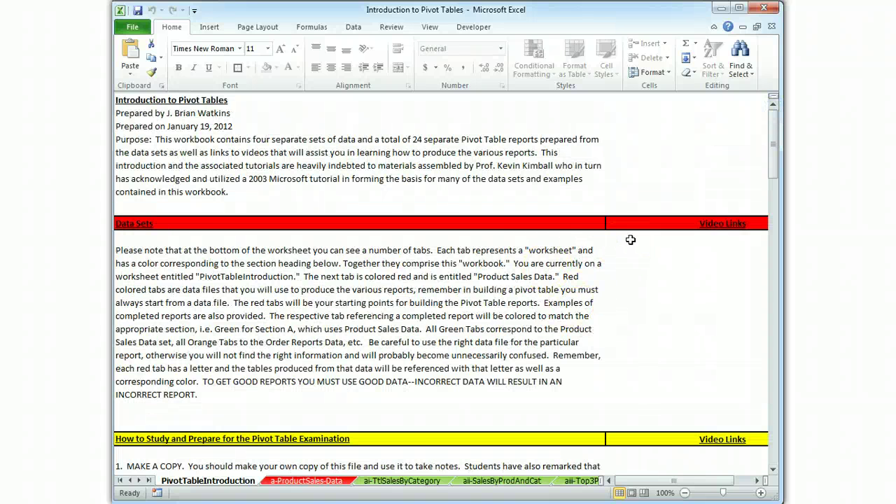
{"action": "left_click", "coordinate": [313, 482]}
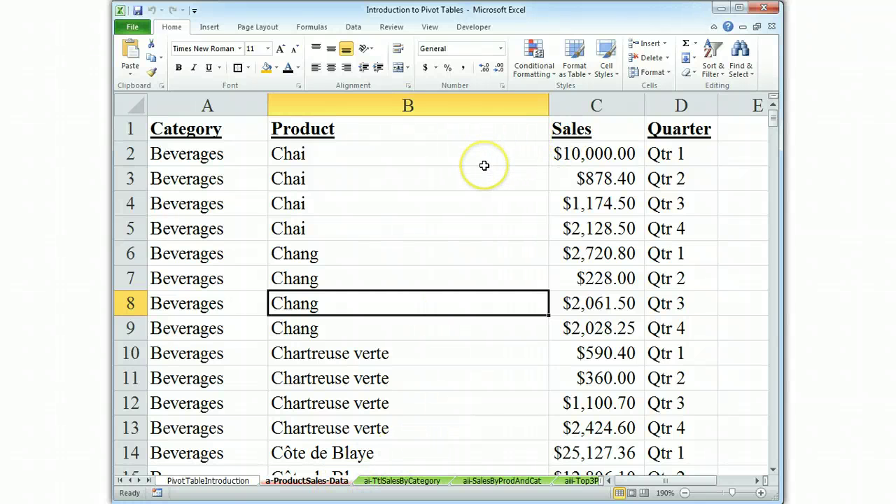
- Bring up Create PivotTable for the range 'a-ProductSales-Data'!$A$1:$D$287 on a New Worksheet
{"action": "left_click", "coordinate": [219, 28]}
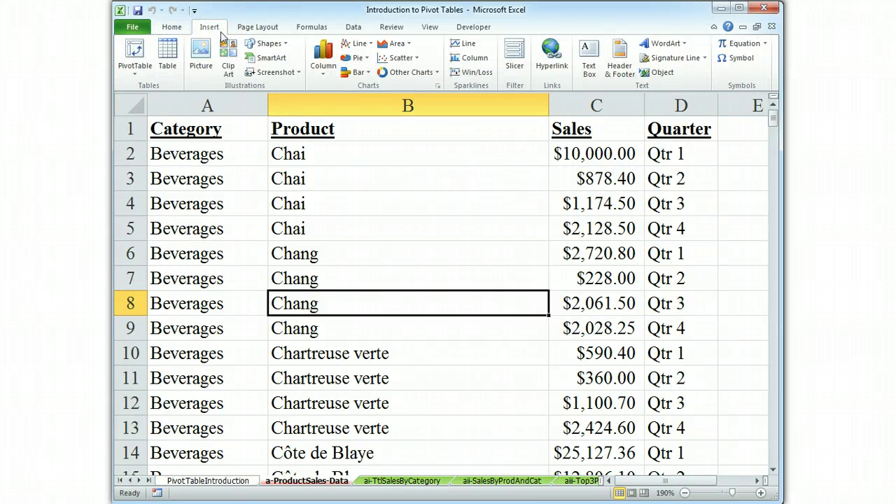
{"action": "left_click", "coordinate": [129, 58]}
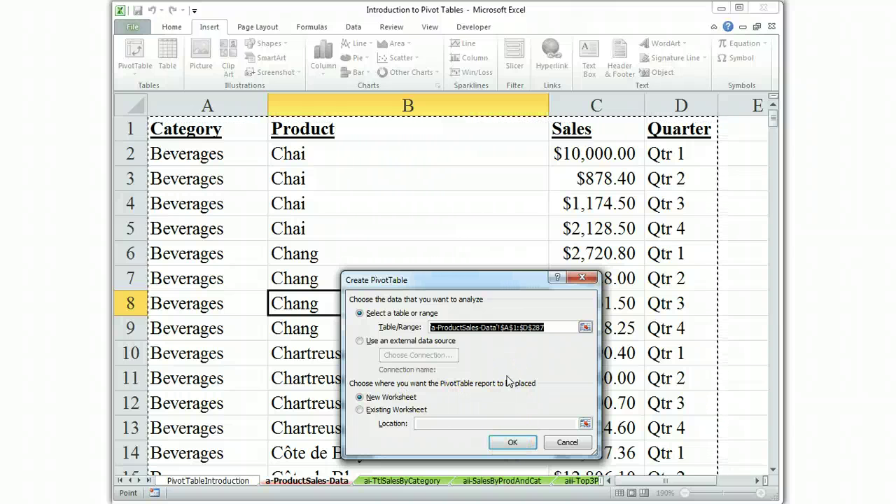
- Create the pivot table on a new worksheet with Category and Product as row labels
{"action": "left_click", "coordinate": [511, 443]}
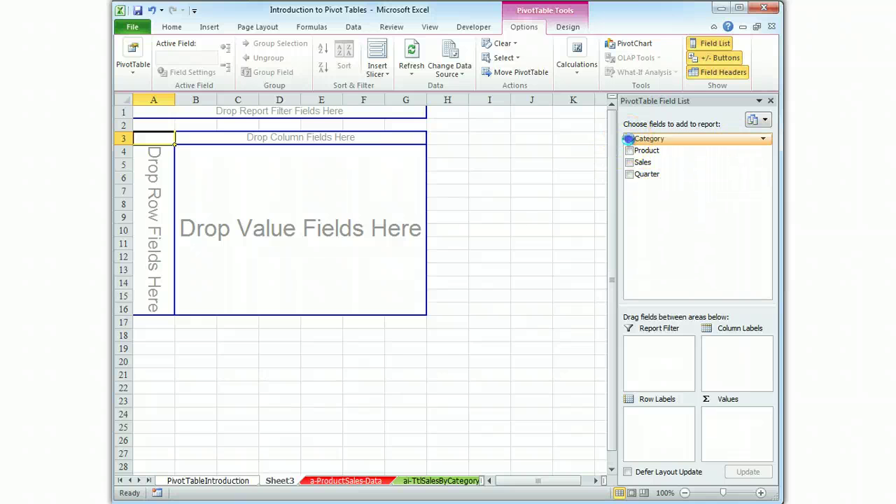
{"action": "left_click", "coordinate": [629, 139]}
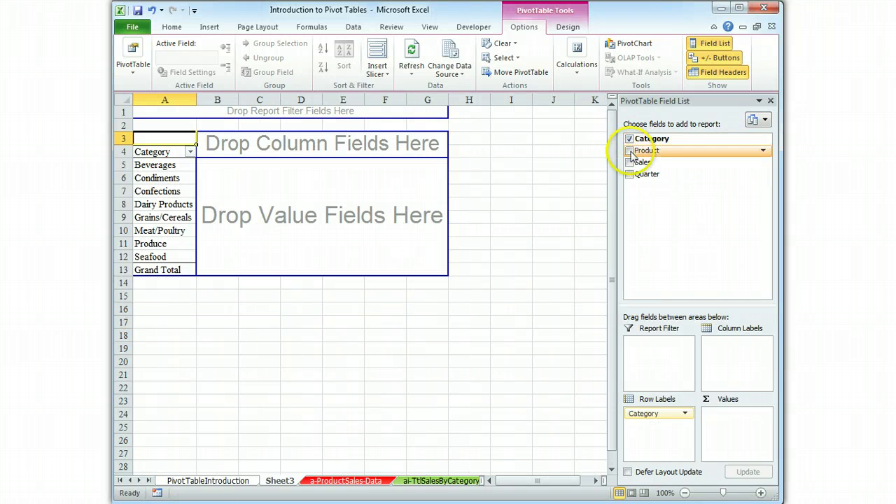
{"action": "left_click", "coordinate": [629, 151]}
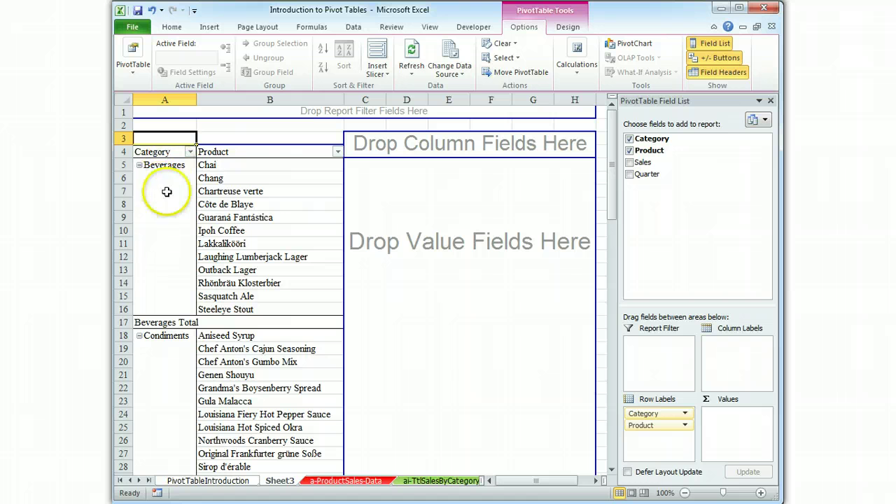
- Try Product in Column Labels, return it to rows, and add Sales as summed values
{"action": "left_click_drag", "start_coordinate": [653, 428], "coordinate": [723, 352]}
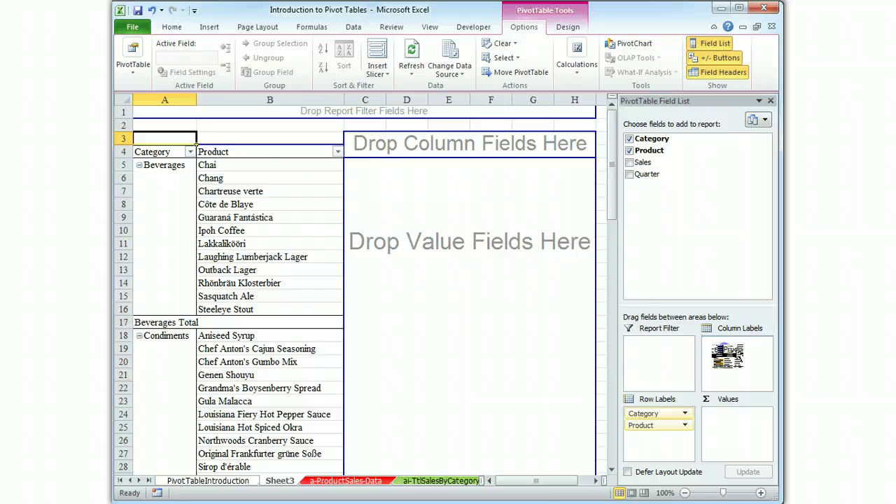
{"action": "left_click_drag", "start_coordinate": [723, 352], "coordinate": [726, 353]}
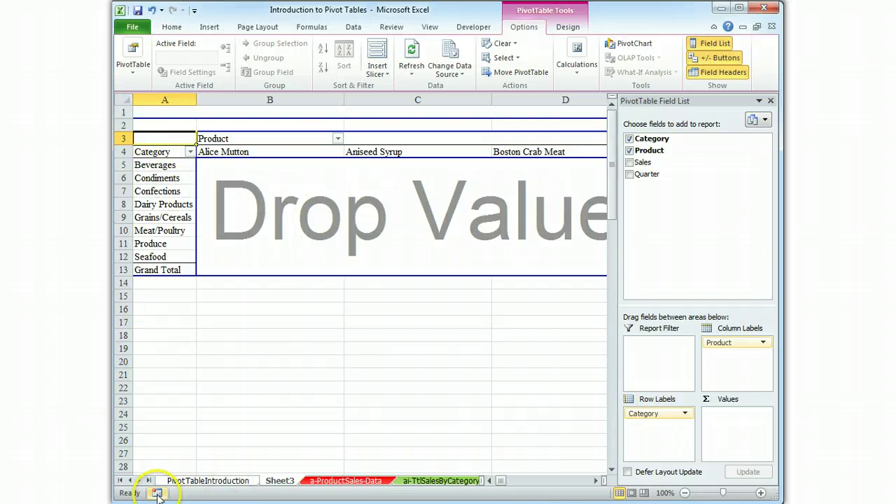
{"action": "mouse_move", "coordinate": [500, 484]}
{"action": "left_mouse_down"}
{"action": "mouse_move", "coordinate": [581, 496]}
{"action": "mouse_move", "coordinate": [490, 490]}
{"action": "left_mouse_up"}
{"action": "left_click_drag", "start_coordinate": [728, 352], "coordinate": [648, 429]}
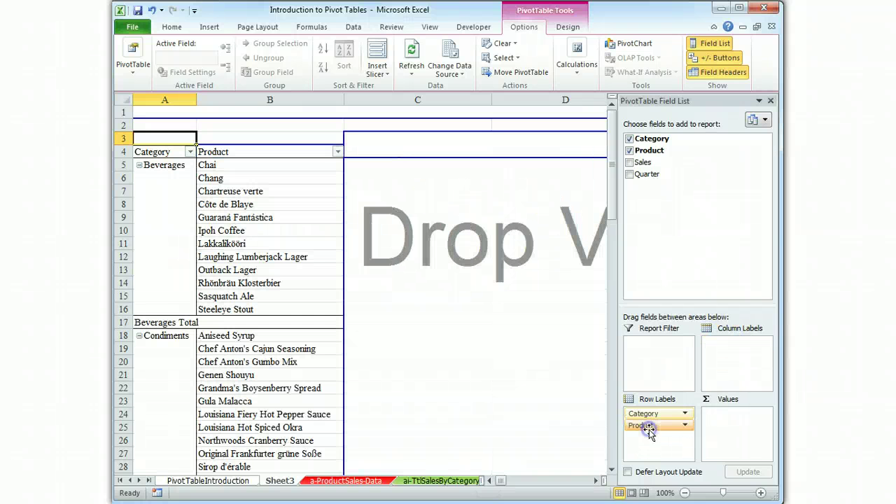
{"action": "left_click", "coordinate": [630, 162]}
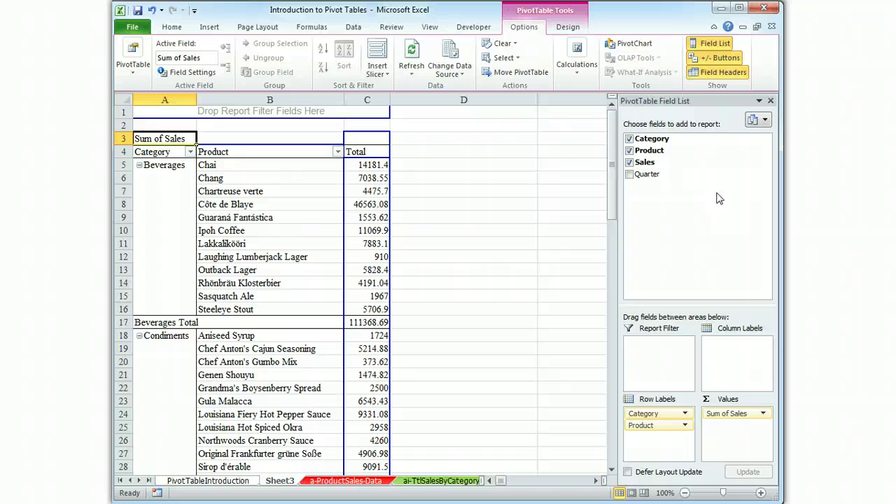
{"action": "left_click", "coordinate": [497, 194]}
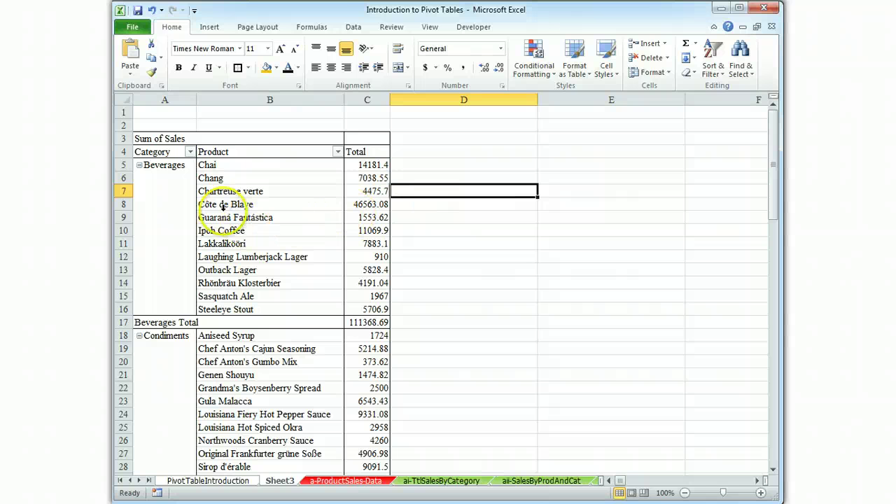
{"action": "left_click", "coordinate": [231, 244]}
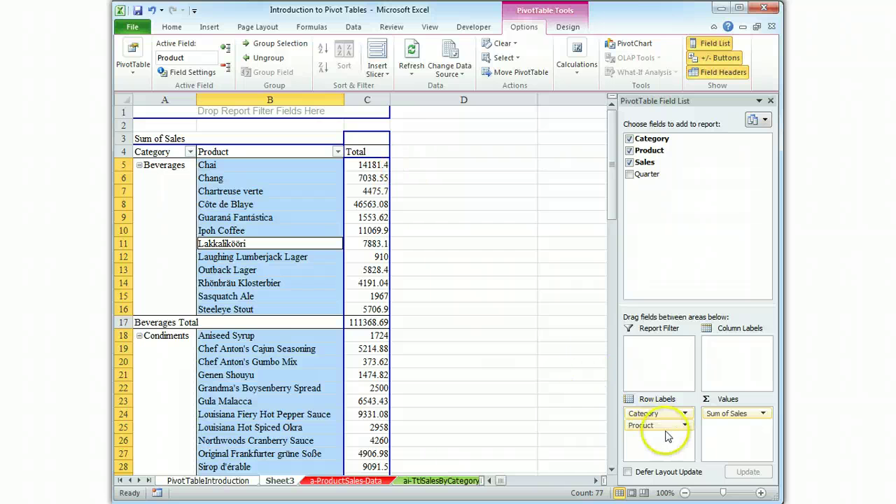
- Shuffle Product, Sales and Category among the areas, then drop Sales and Product, leaving Count of Category 286
{"action": "left_click_drag", "start_coordinate": [666, 430], "coordinate": [648, 410]}
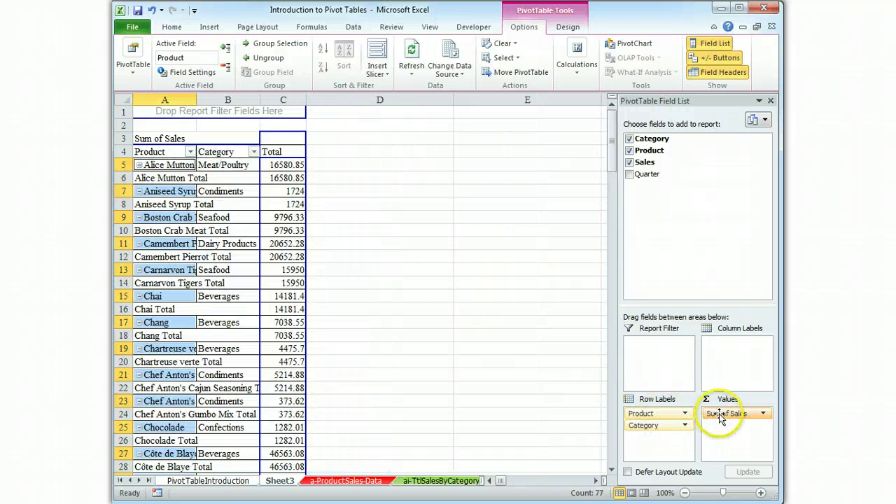
{"action": "left_click_drag", "start_coordinate": [719, 418], "coordinate": [658, 435]}
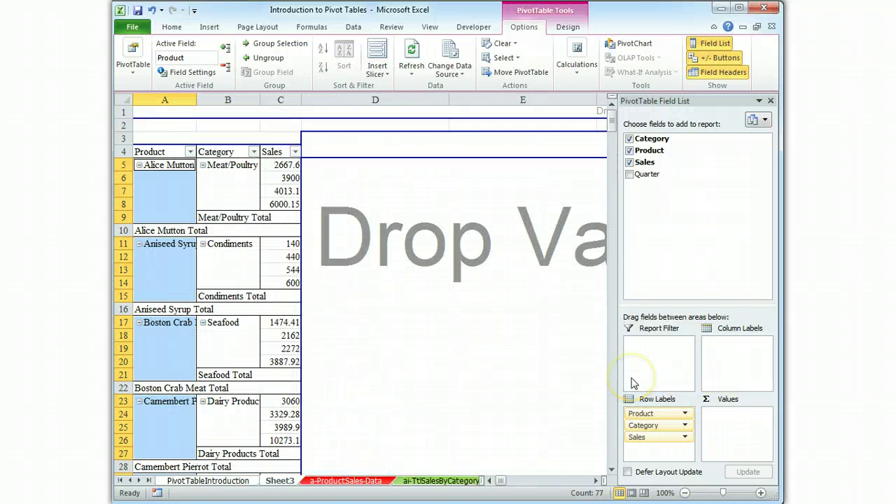
{"action": "left_click_drag", "start_coordinate": [643, 425], "coordinate": [728, 420]}
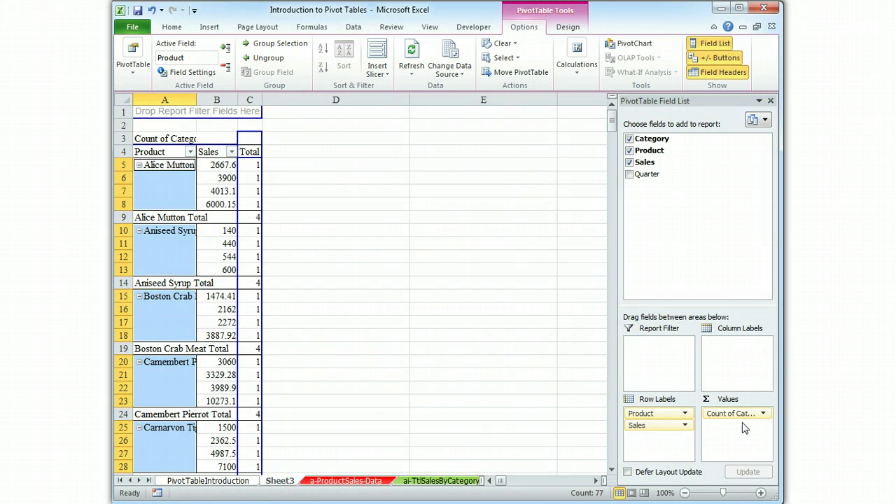
{"action": "left_click_drag", "start_coordinate": [658, 415], "coordinate": [755, 369]}
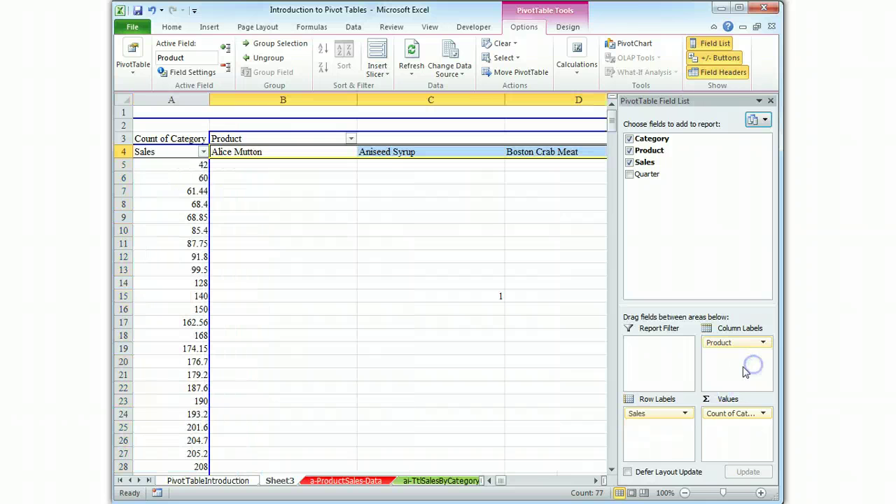
{"action": "left_click", "coordinate": [629, 162]}
{"action": "left_click", "coordinate": [629, 150]}
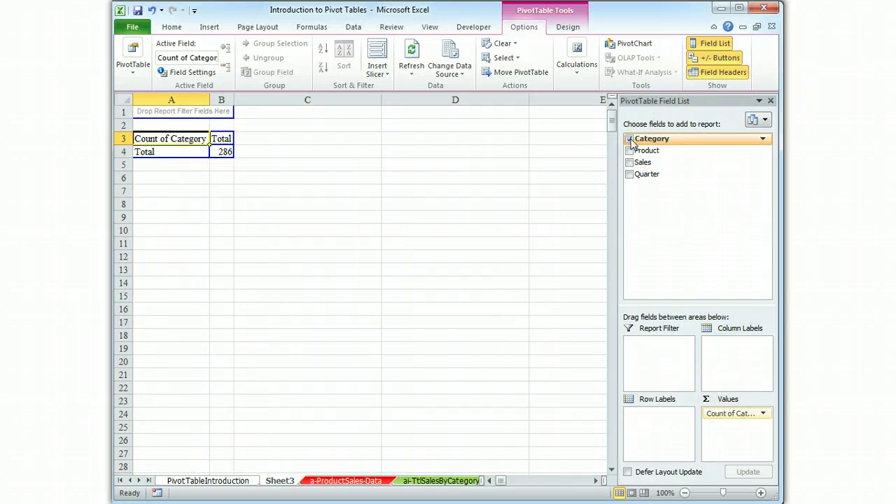
- Remove Category from the pivot table, then delete the Sheet3 practice sheet
{"action": "left_click", "coordinate": [629, 139]}
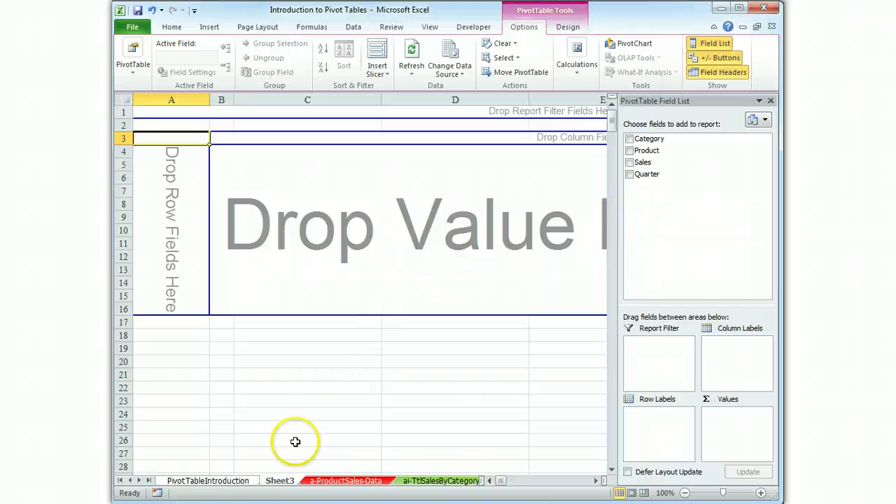
{"action": "right_click", "coordinate": [291, 483]}
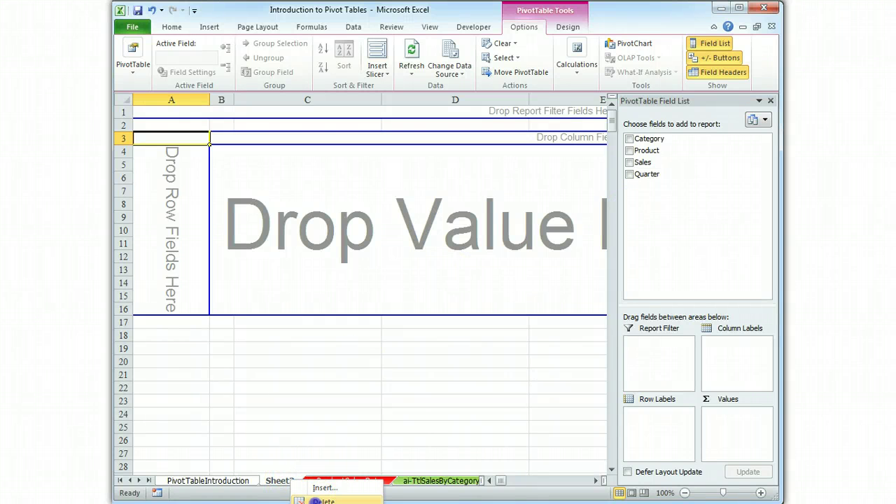
{"action": "left_click", "coordinate": [318, 501]}
{"action": "left_click", "coordinate": [408, 376]}
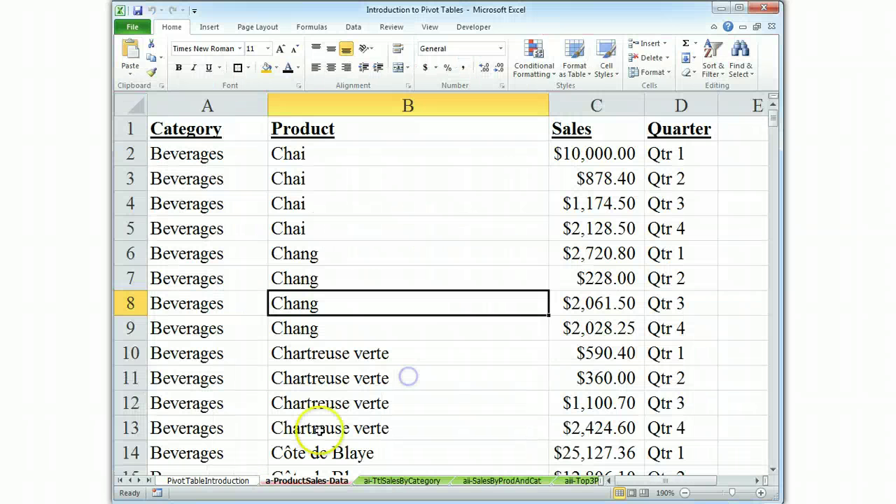
- Go to the PivotTableIntroduction sheet to view its introduction and Data Sets notes
{"action": "left_click", "coordinate": [208, 482]}
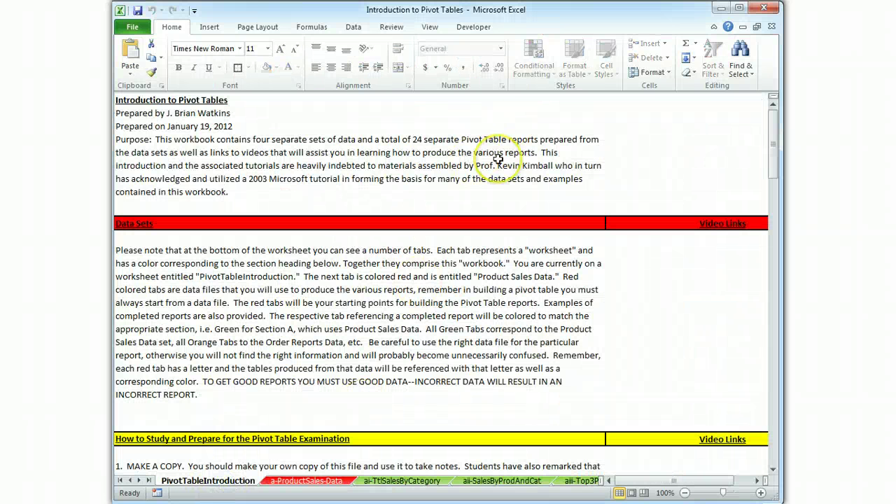